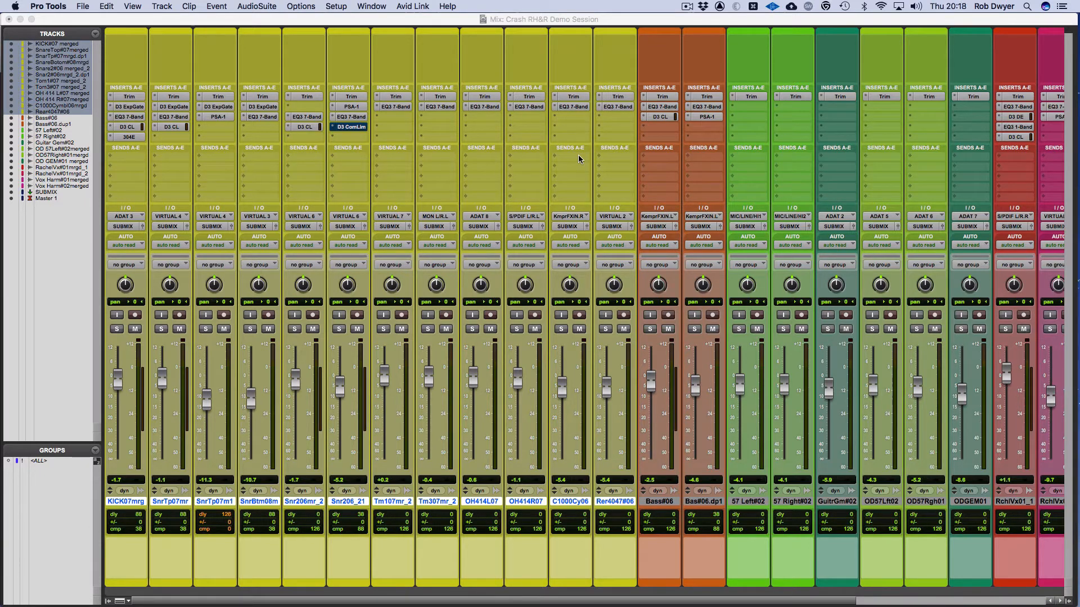
Step: Create one new stereo Aux Input track named DRUMCRUSH
key("super+shift+n")
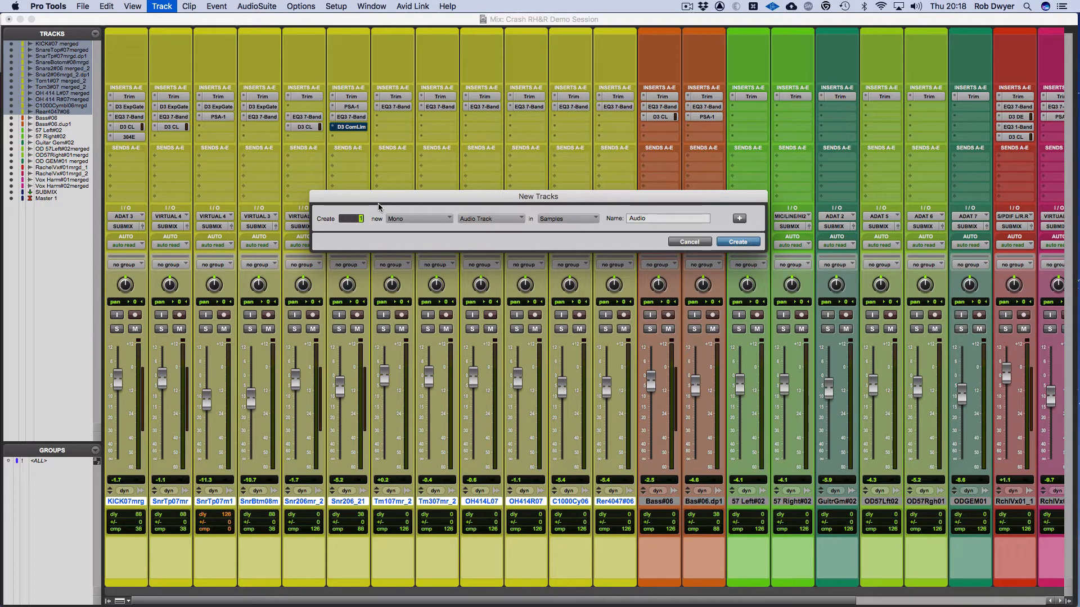
key("super+Right")
key("super+Down")
double_click(630, 218)
type("DRUM")
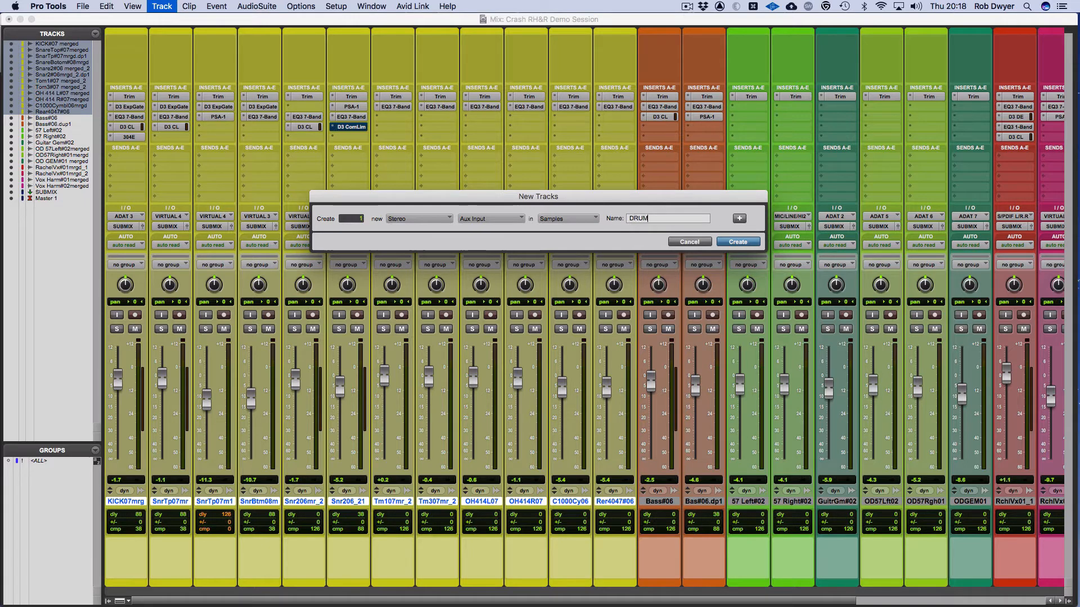
type("CRUSH")
key("Return")
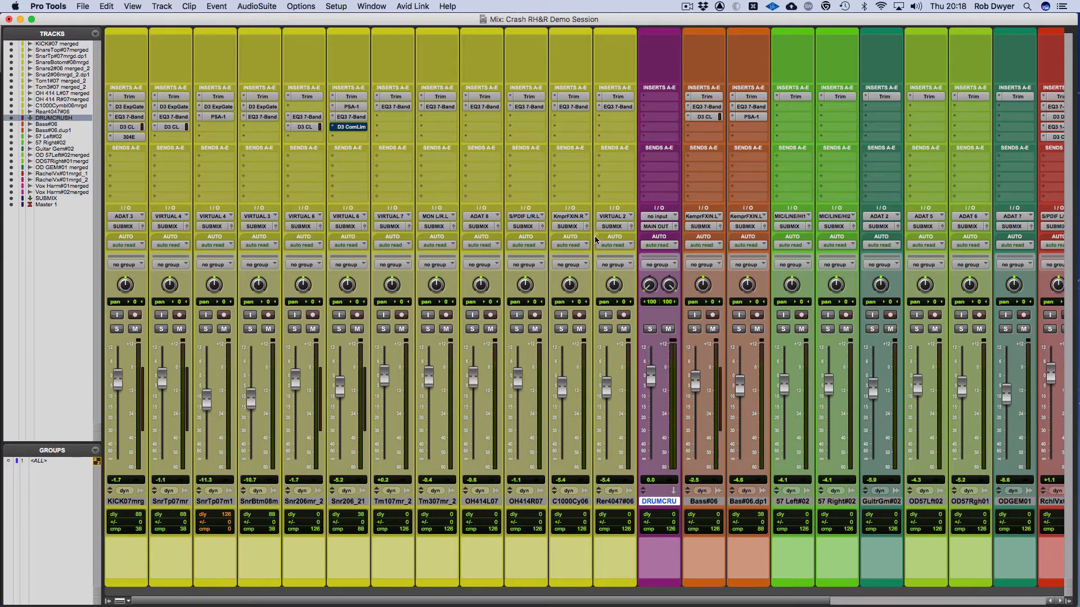
Step: Set the DRUMCRUSH track's input to the stereo DRUM CRUSH bus
left_click(650, 218)
mouse_move(651, 219)
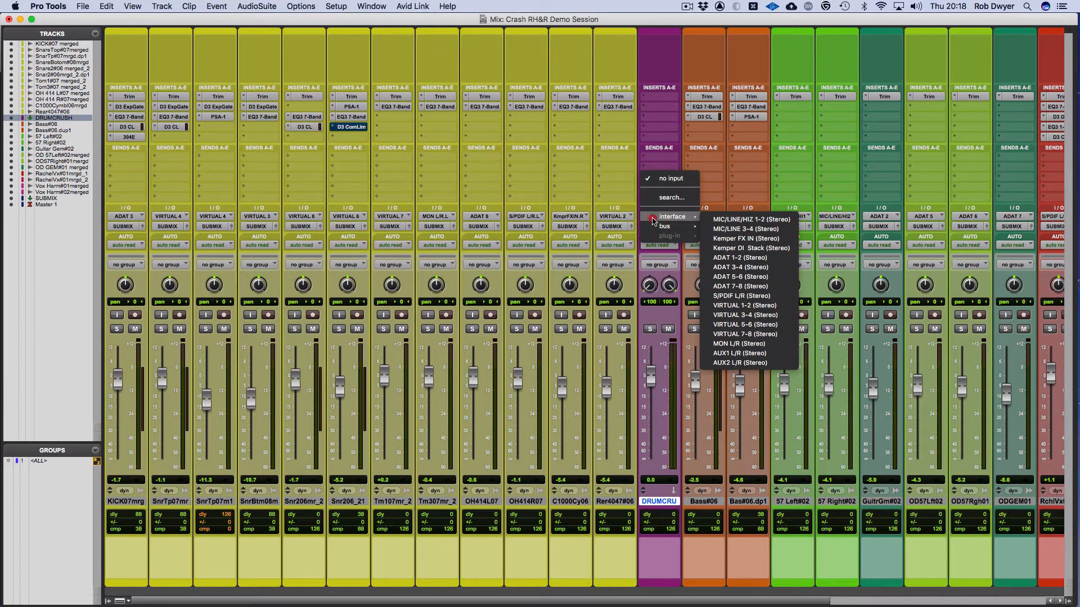
mouse_move(711, 230)
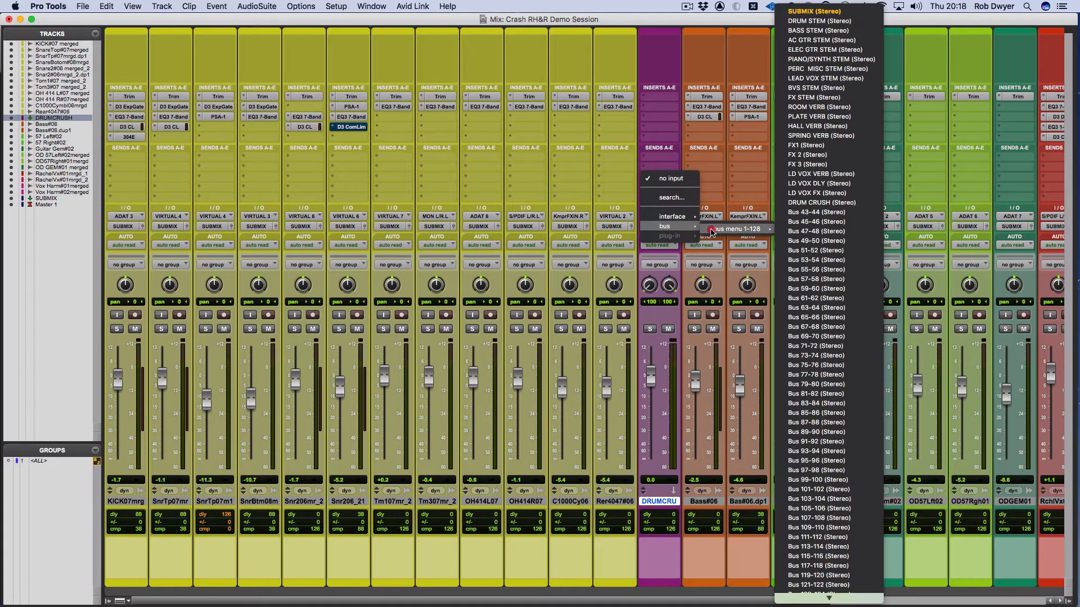
left_click(805, 203)
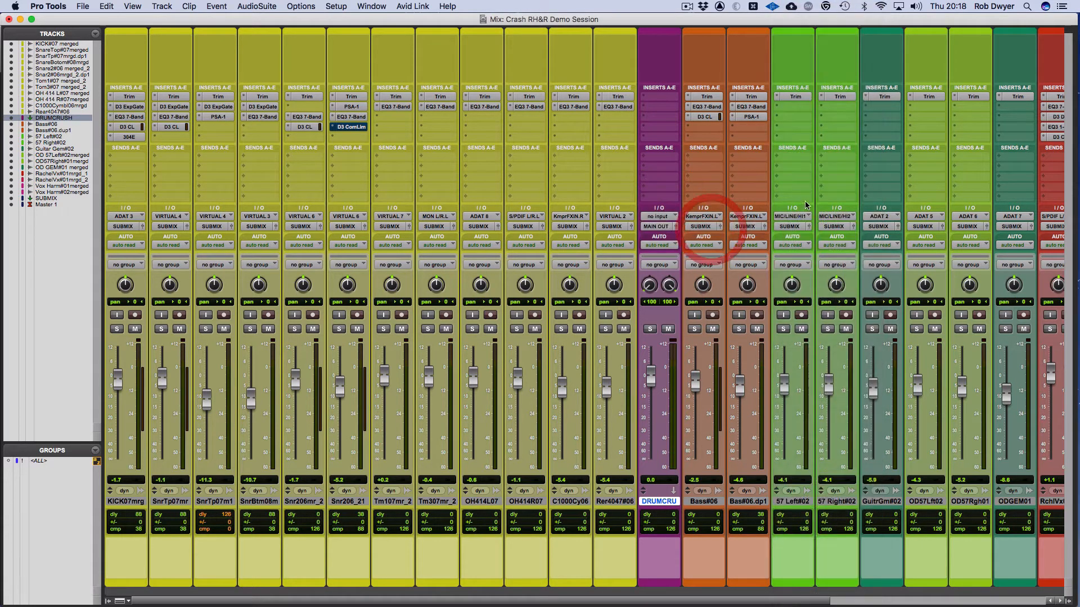
Step: Examine the bus names and output mappings in the I/O Setup, including the DRUM CRUSH bus, and close it
left_click(336, 6)
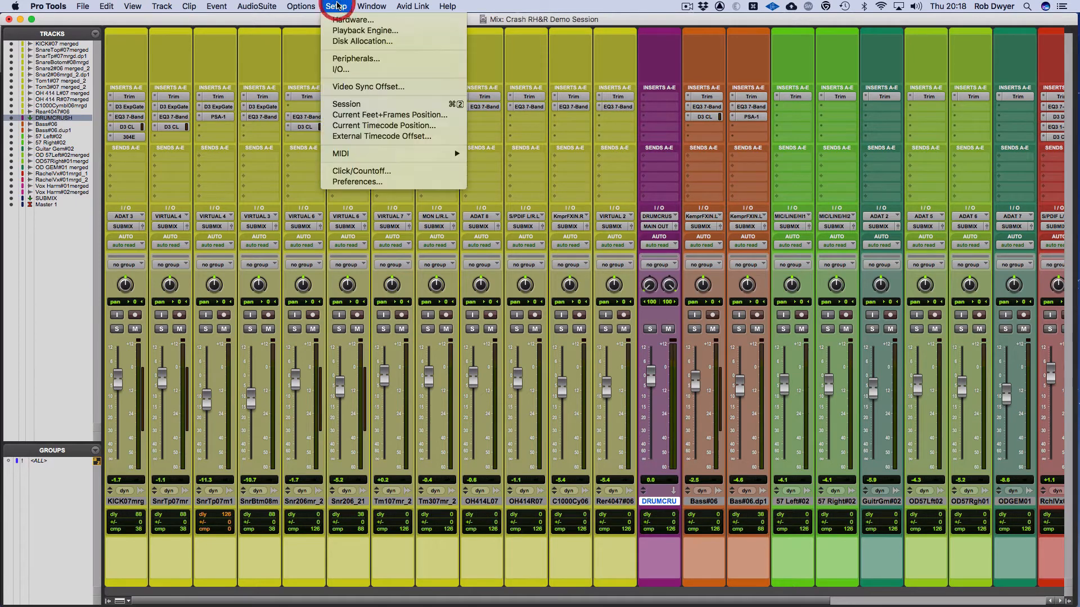
left_click(336, 70)
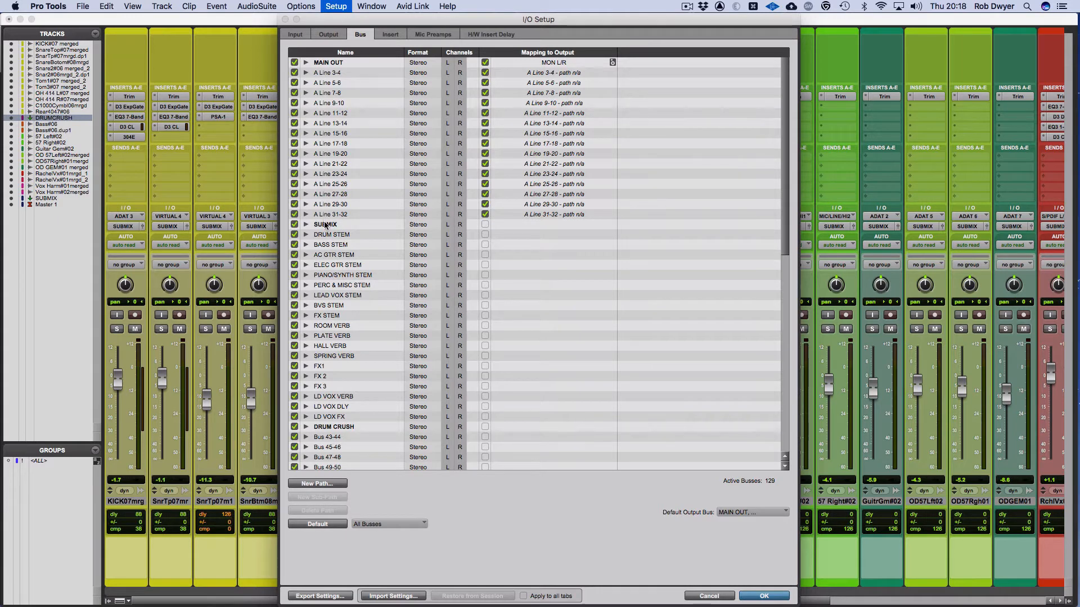
scroll(331, 253, "down", 10)
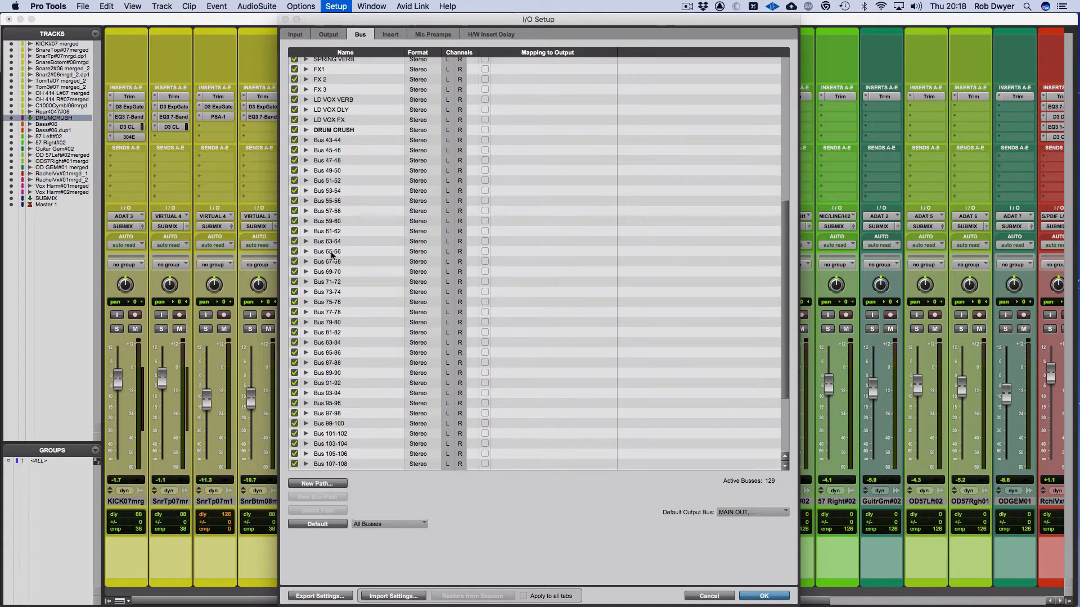
scroll(332, 255, "down", 4)
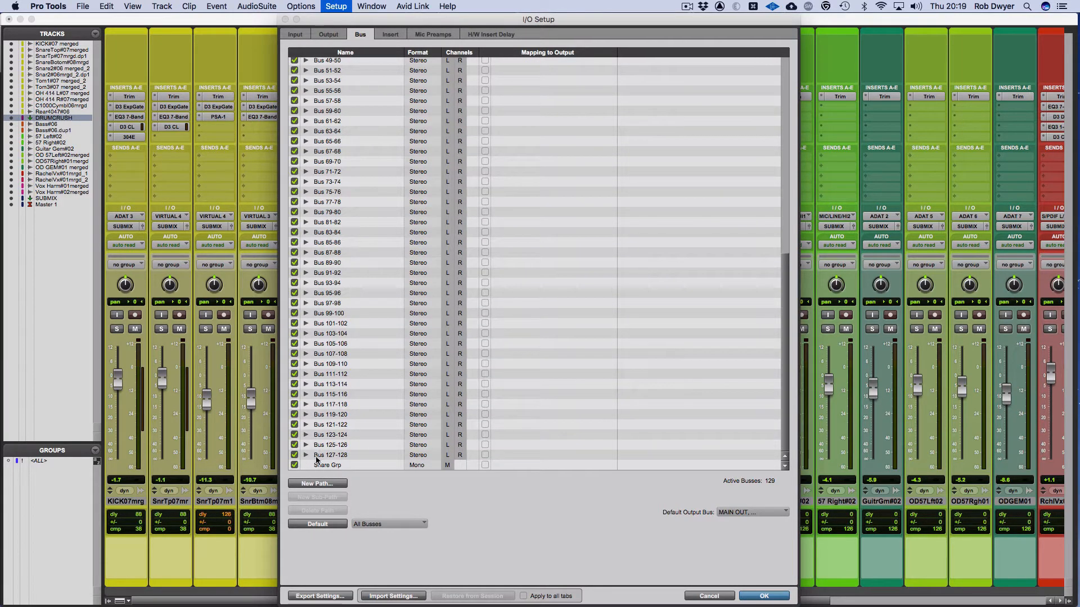
scroll(325, 463, "up", 2)
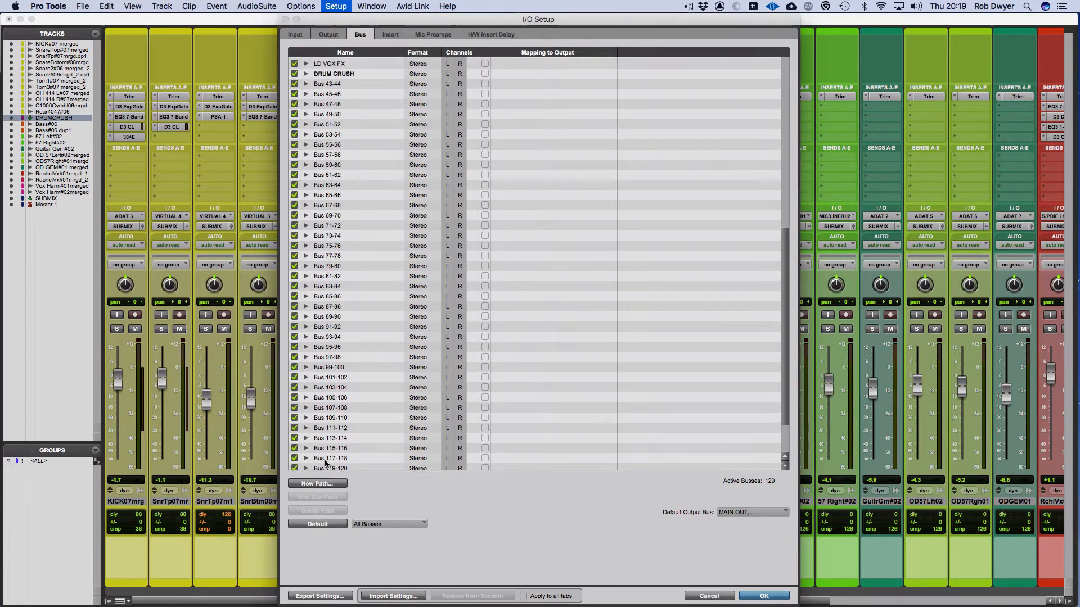
scroll(325, 462, "up", 9)
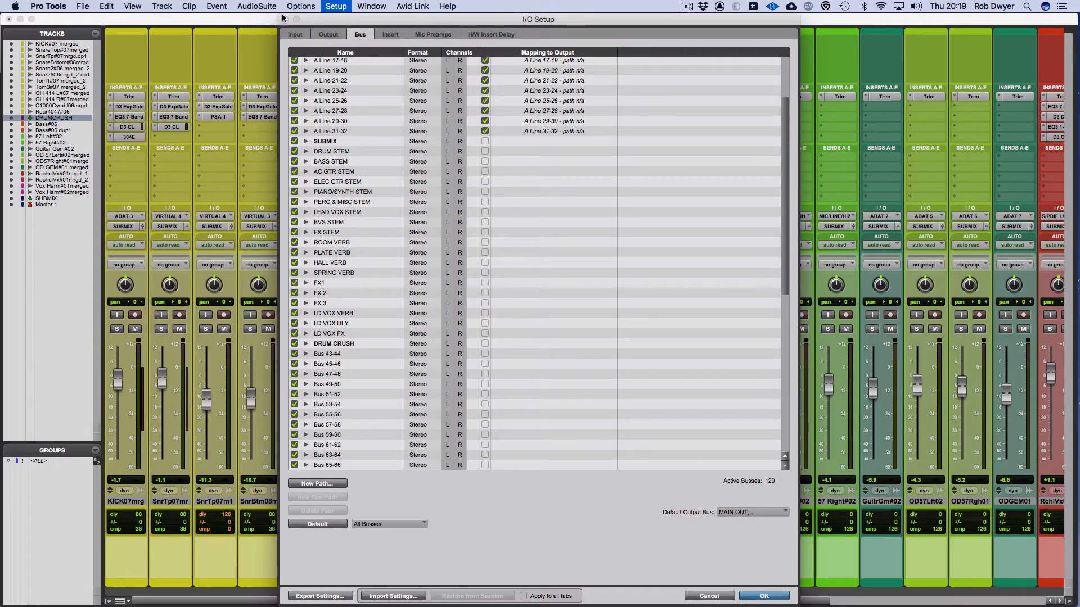
left_click_drag(335, 20, 344, 30)
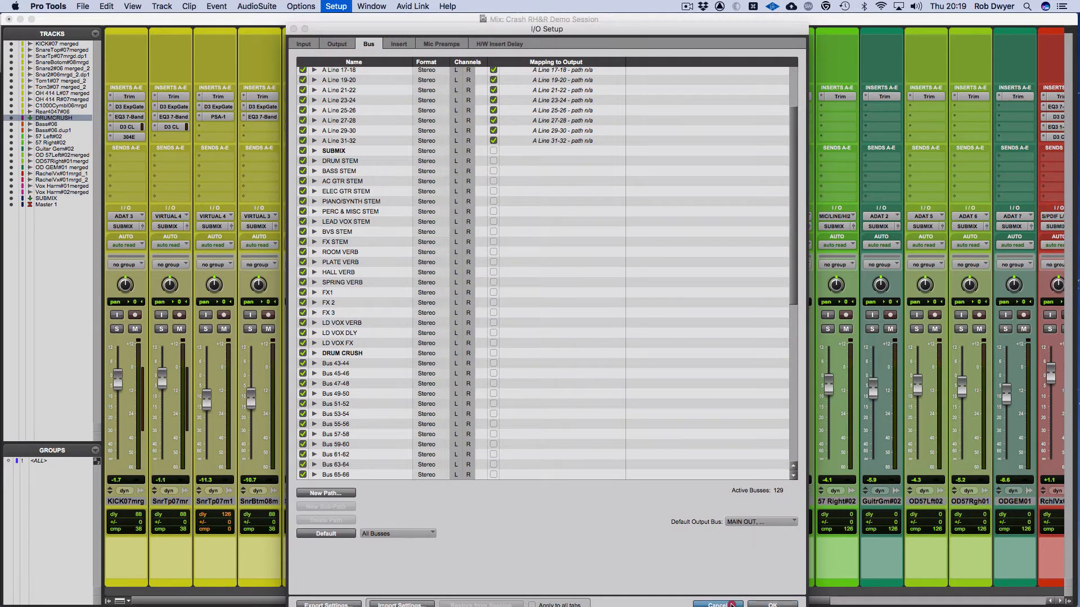
left_click(765, 605)
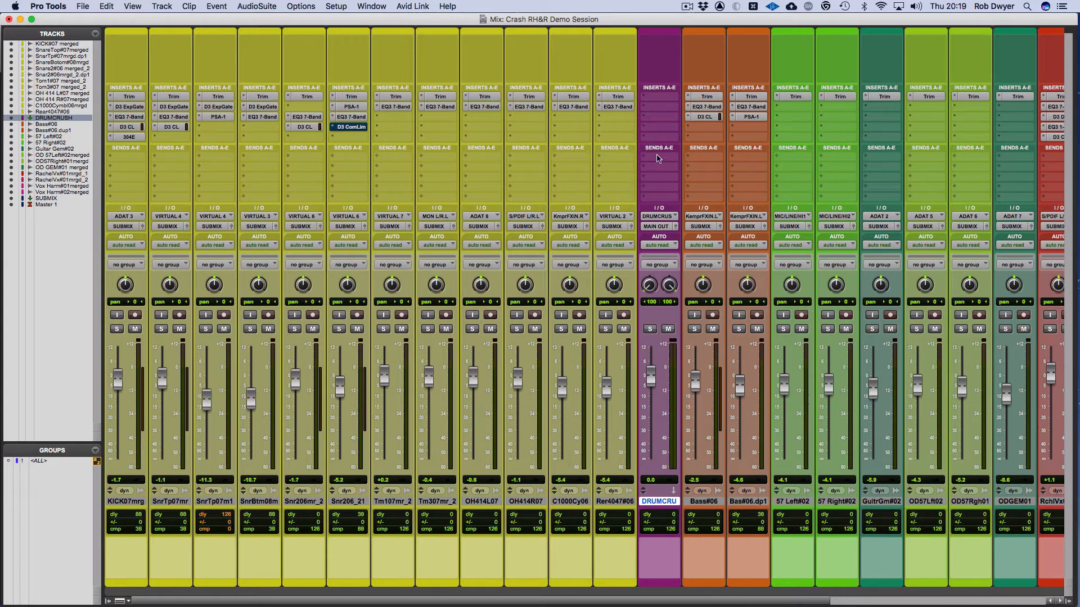
Step: Route the DRUMCRUSH track's output to the stereo SUBMIX track
left_click(658, 227)
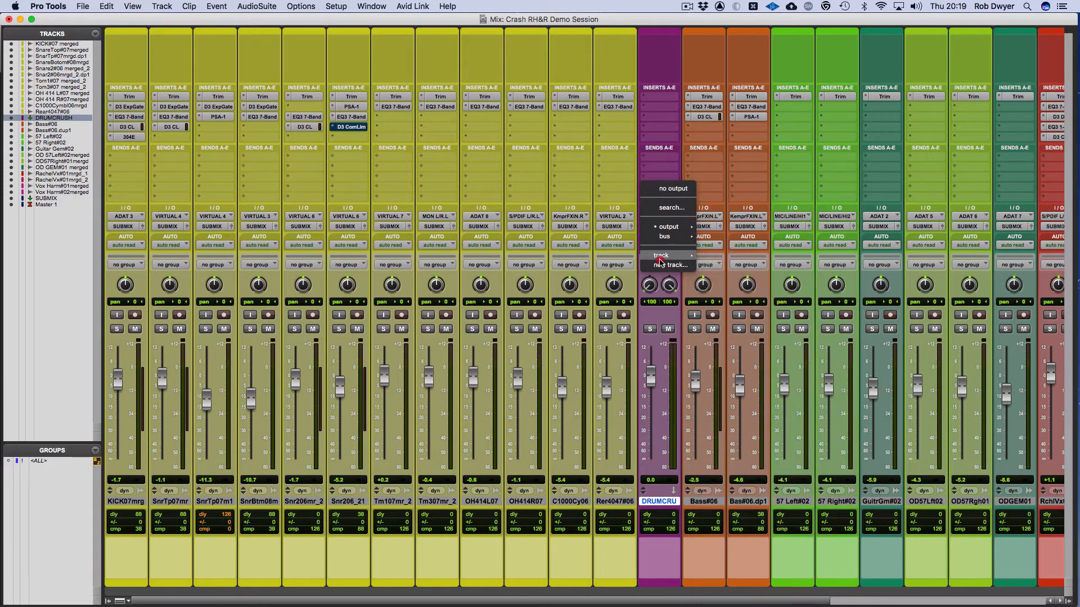
mouse_move(660, 257)
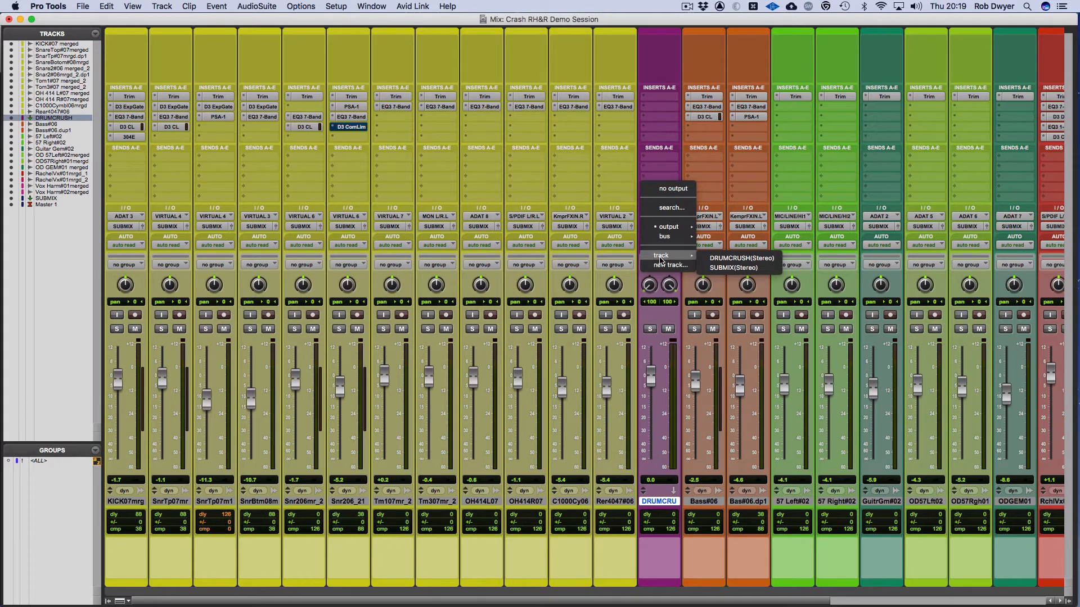
left_click(747, 268)
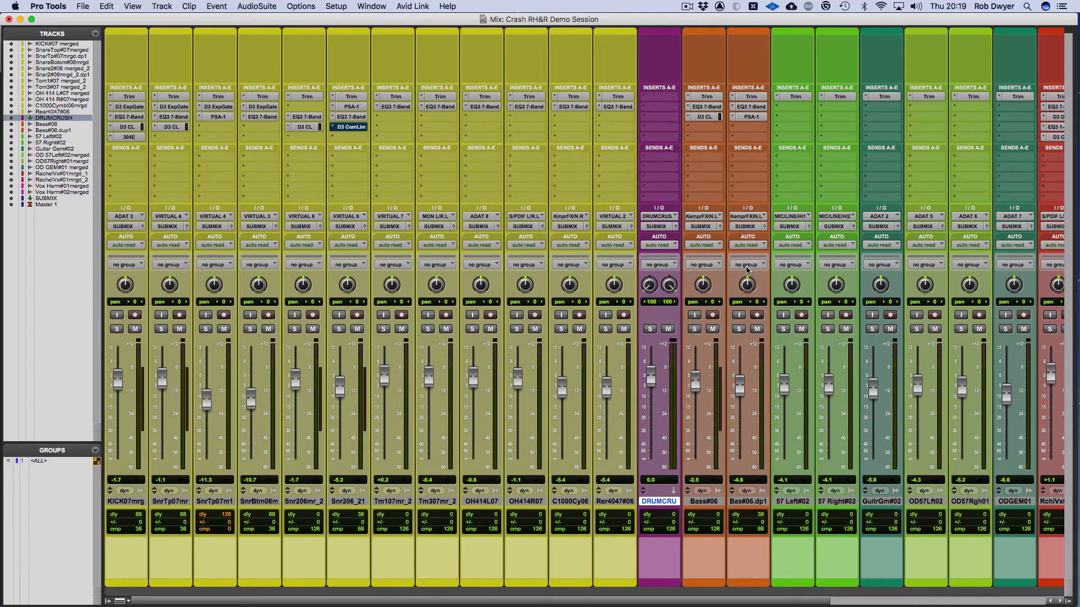
Step: Insert the multichannel EQ3 7-Band (stereo) on DRUMCRUSH's first insert slot and close its plug-in window
left_click(660, 98)
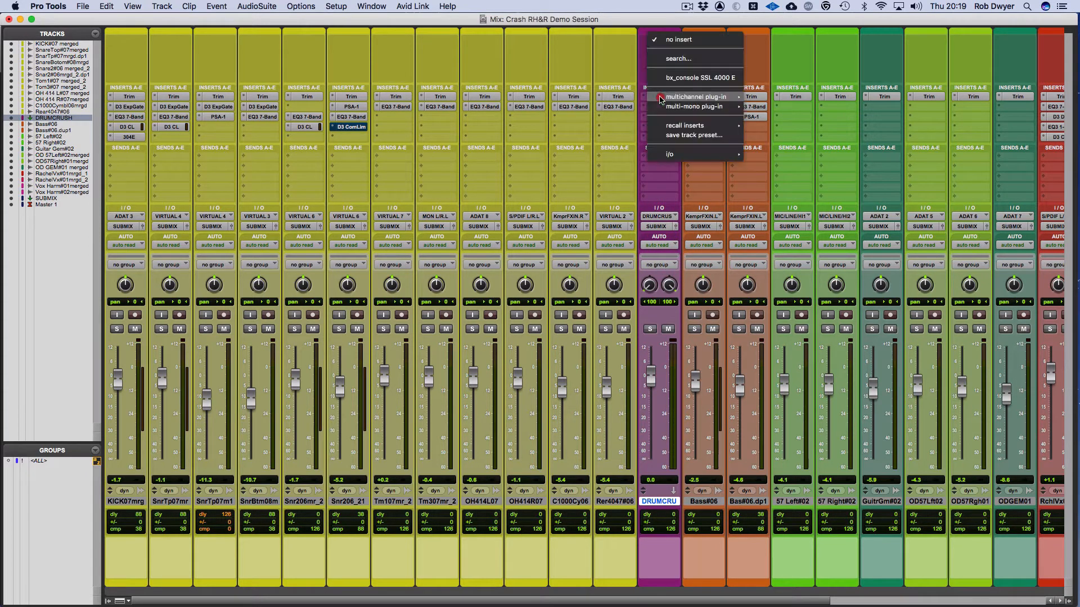
mouse_move(661, 99)
mouse_move(840, 102)
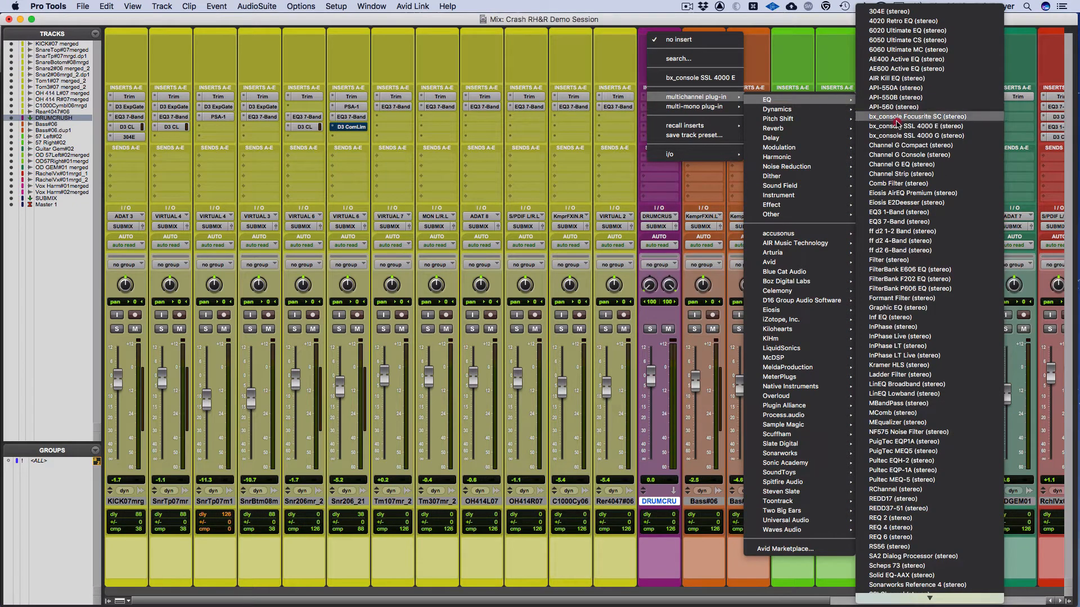
left_click(898, 221)
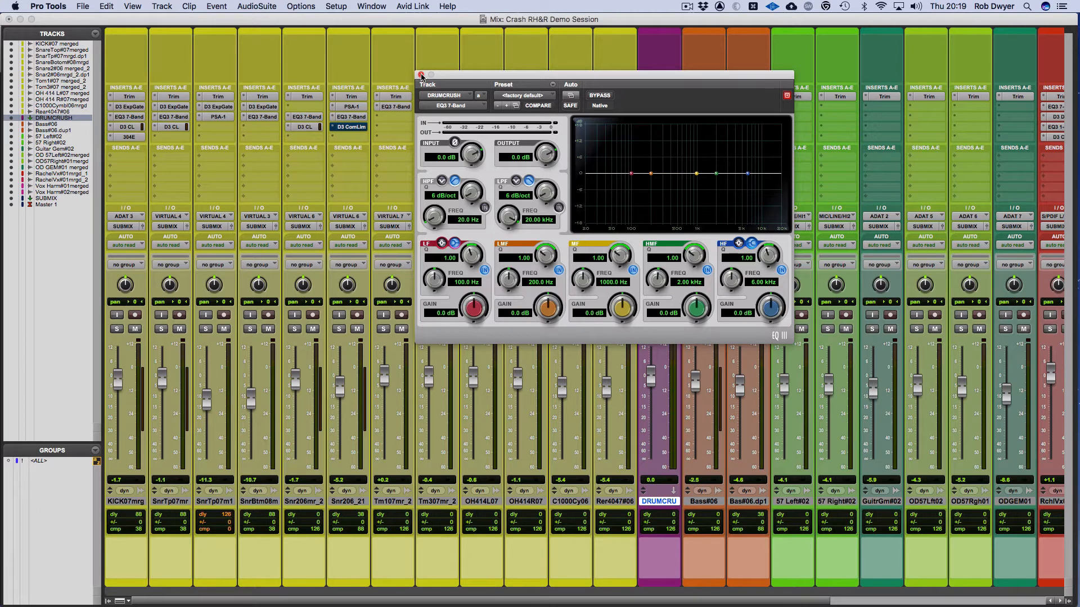
left_click(421, 75)
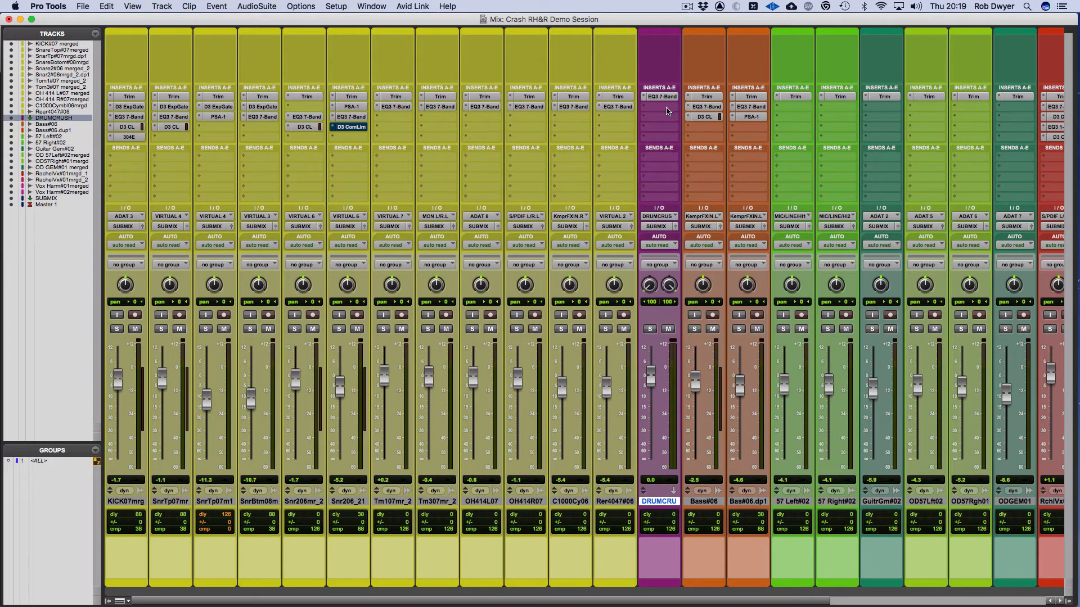
Step: Insert the multichannel Dyn3 Compressor/Limiter (stereo) on DRUMCRUSH's second insert slot and move its window lower, clear of the inserts
left_click(664, 108)
mouse_move(733, 106)
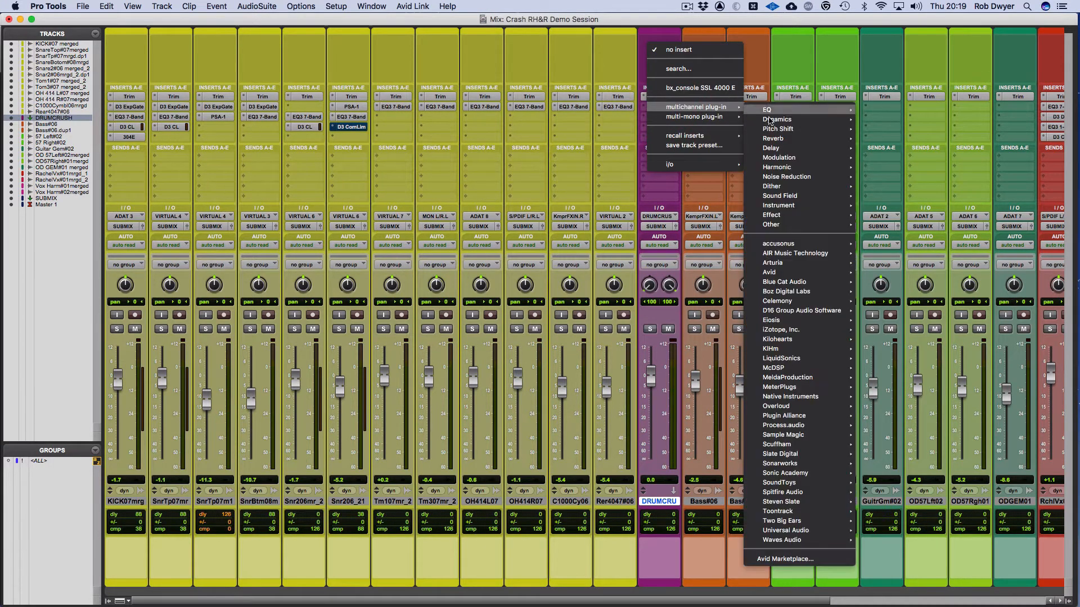
mouse_move(784, 119)
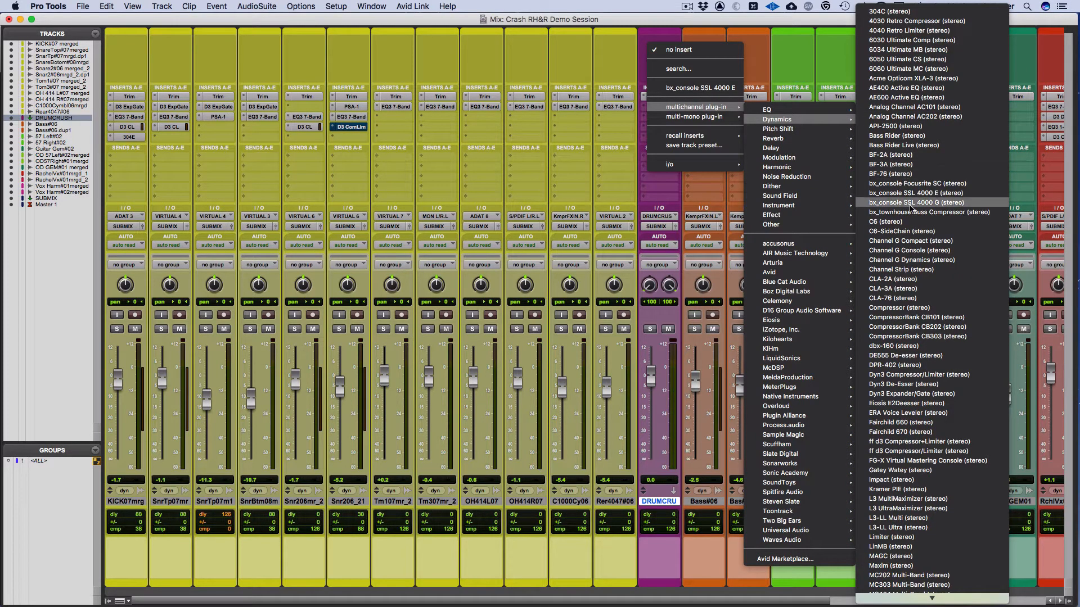
left_click(900, 375)
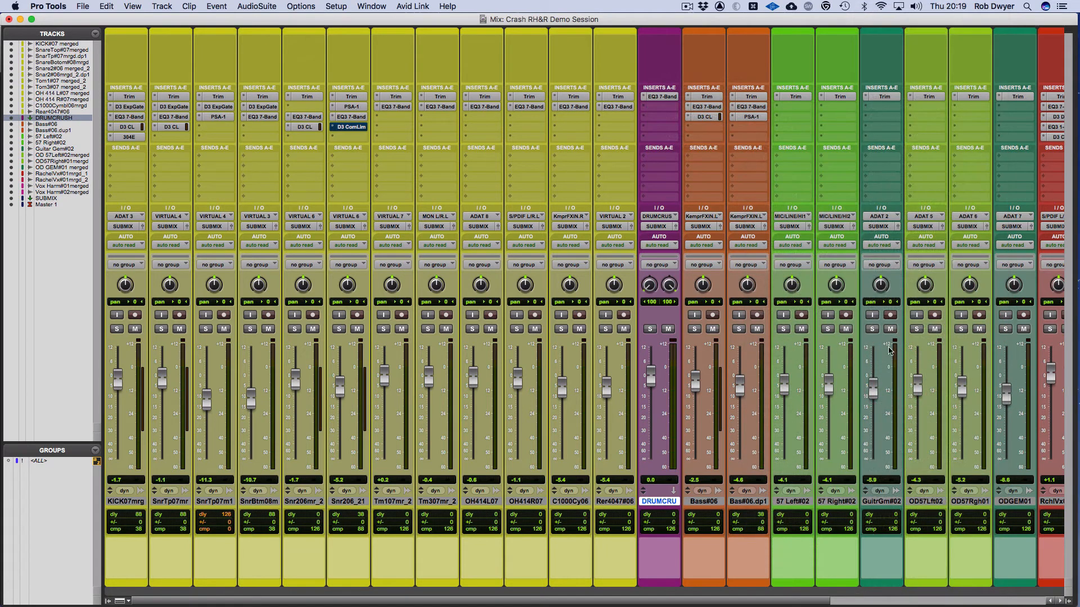
left_click_drag(613, 75, 627, 211)
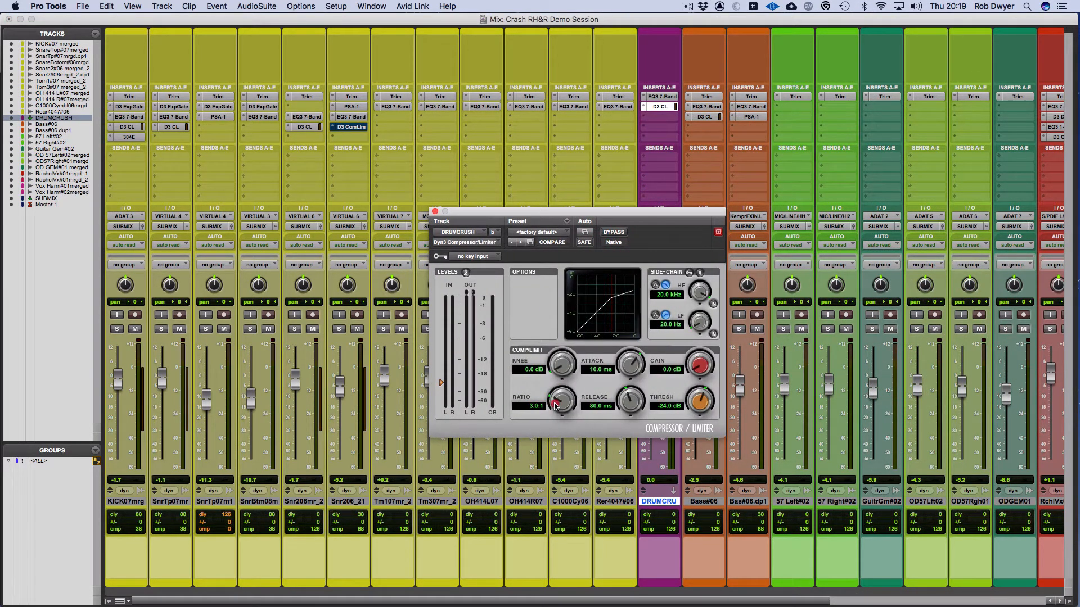
Step: Set the DRUMCRUSH compressor's ratio to 10.0:1, shorten its attack time, and close the plug-in window
left_click_drag(555, 406, 552, 385)
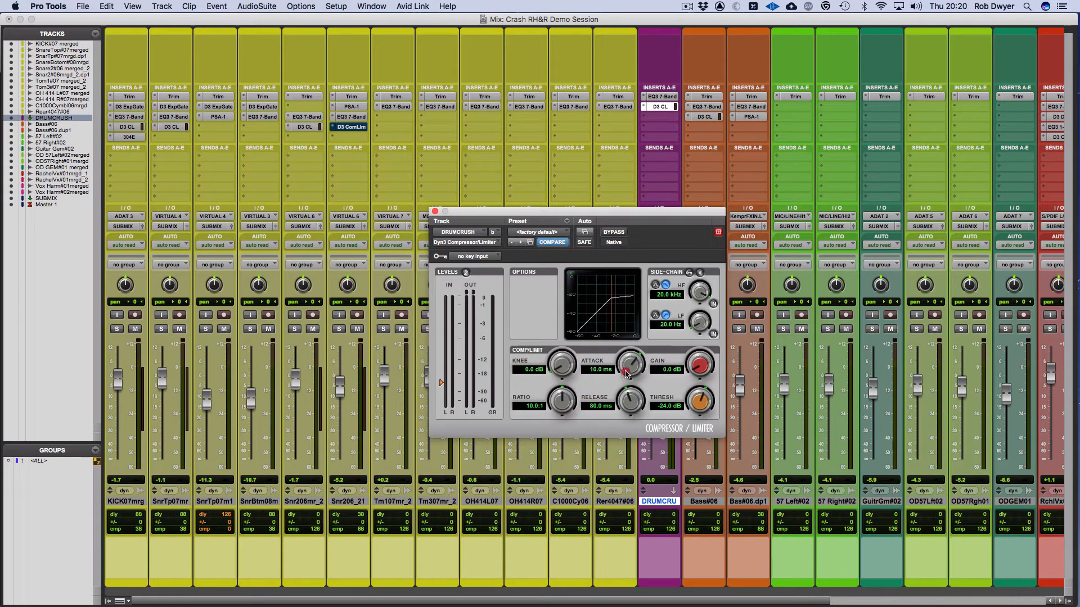
left_click_drag(626, 373, 627, 423)
left_click(435, 211)
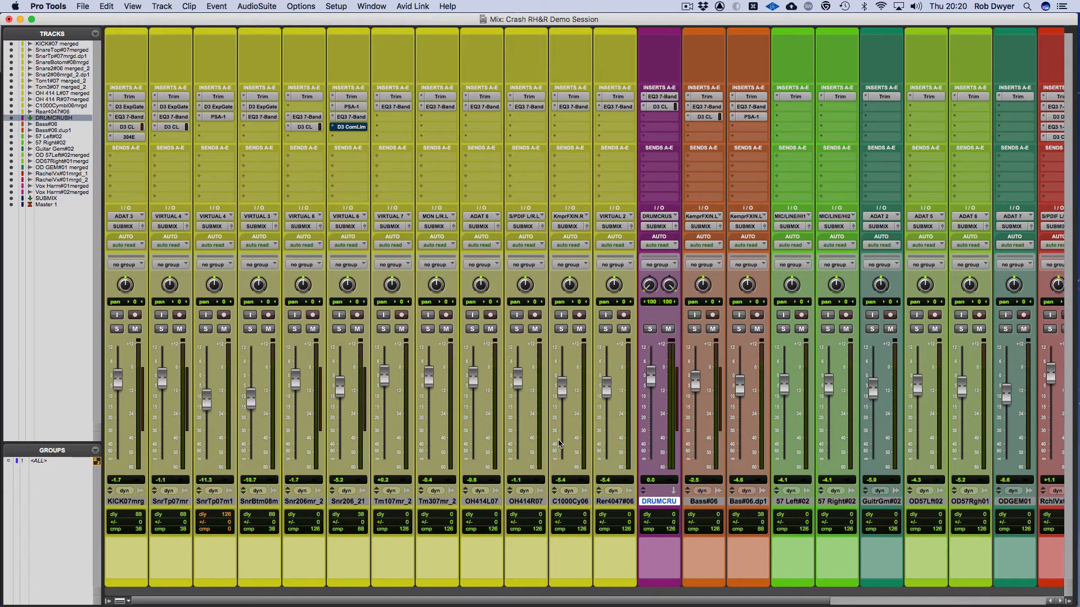
Step: Add a send A to the DRUMCRUSH track on all drum tracks from KICK07mrg through Rer4047#06, and close the send window
left_click(129, 502)
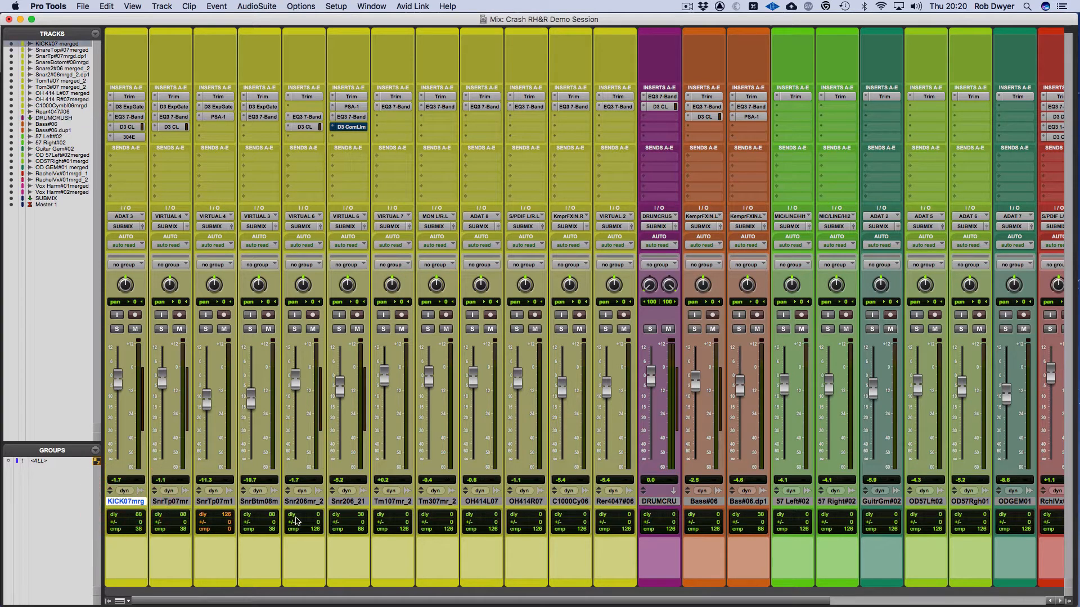
left_click(604, 502, "shift")
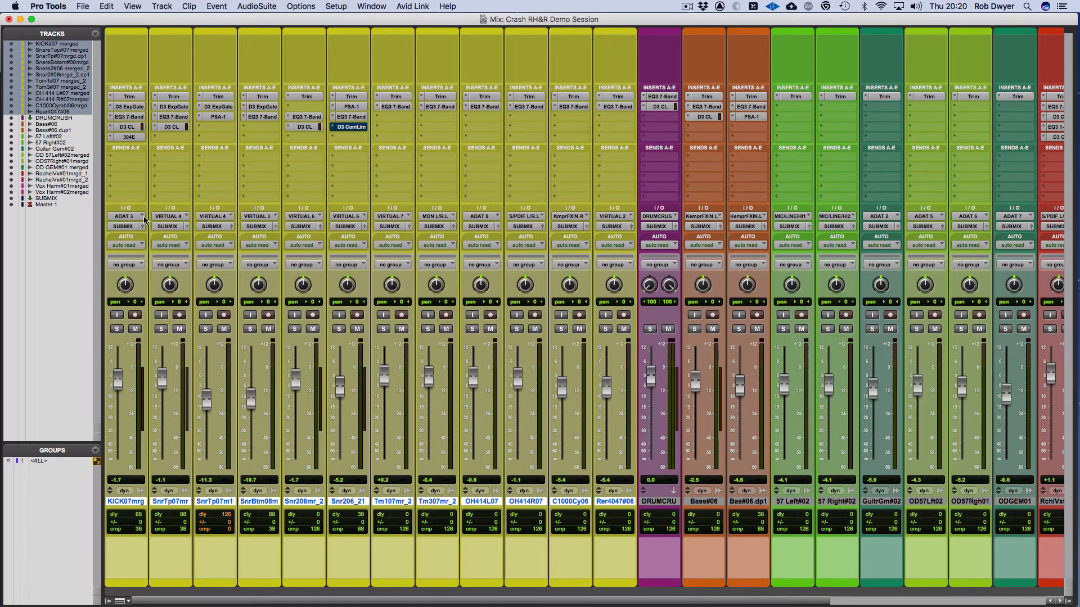
left_click(123, 157)
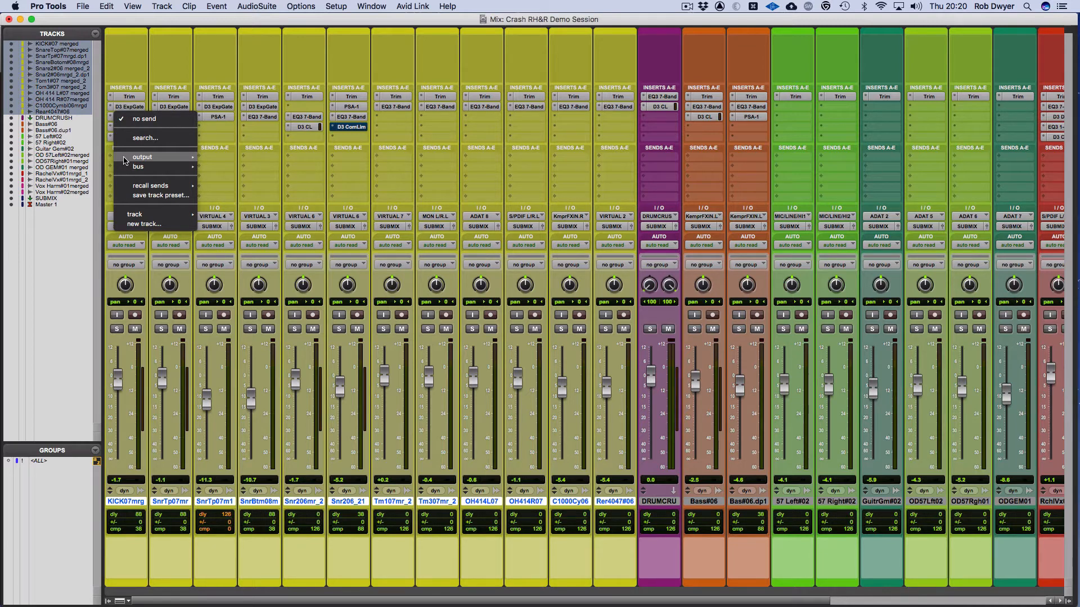
mouse_move(137, 160)
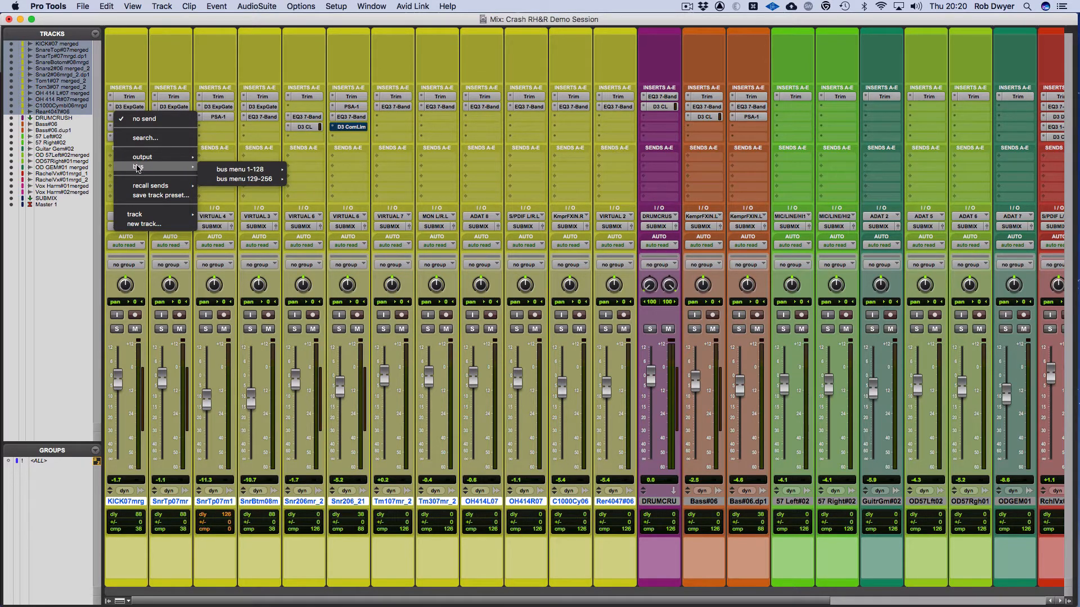
mouse_move(138, 215)
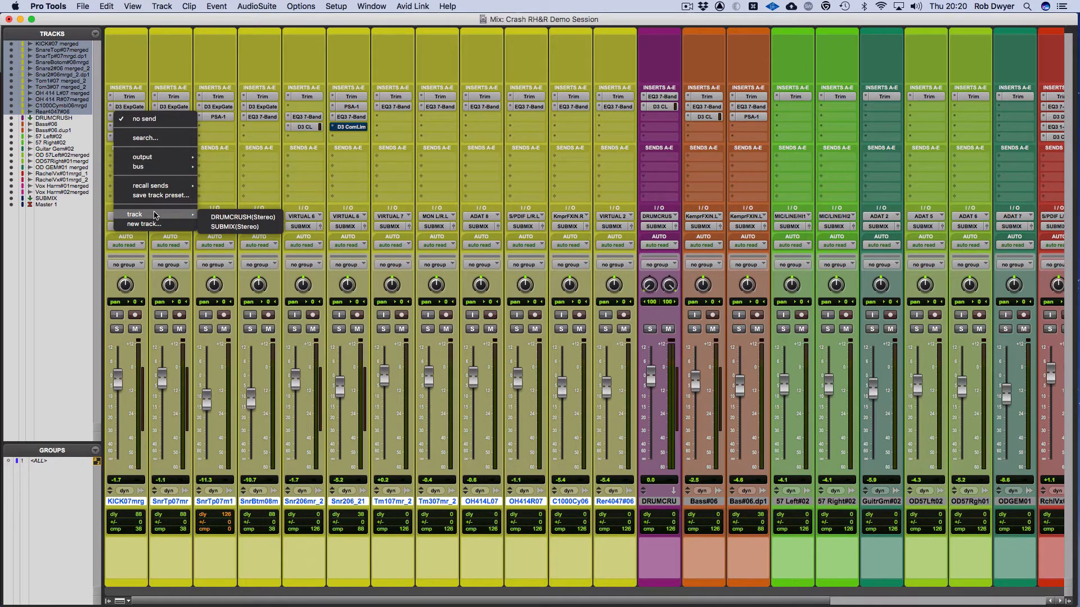
left_click(253, 218, "alt+shift")
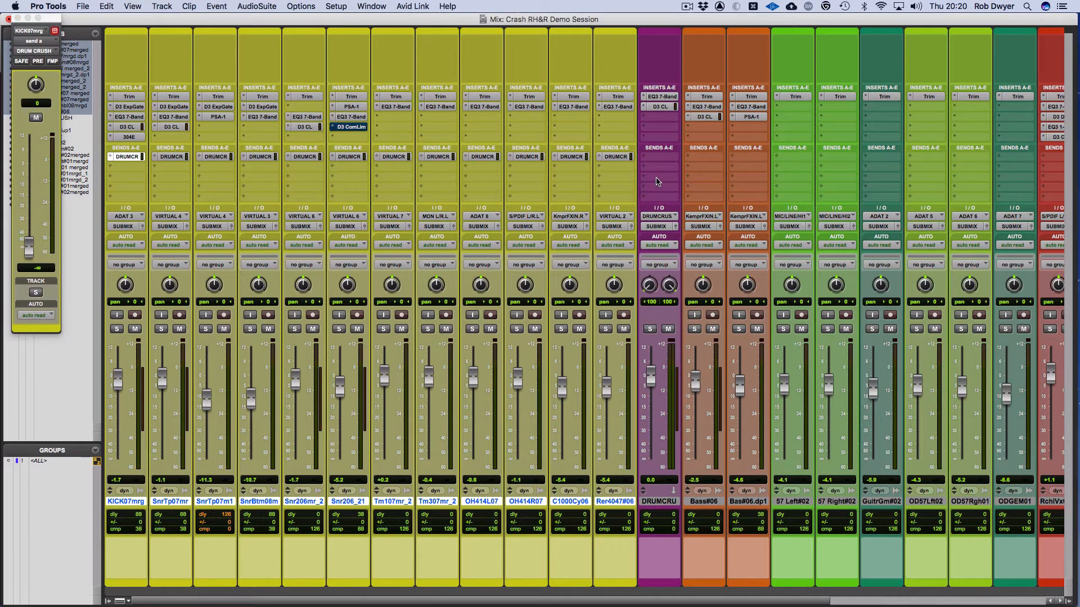
left_click(18, 18)
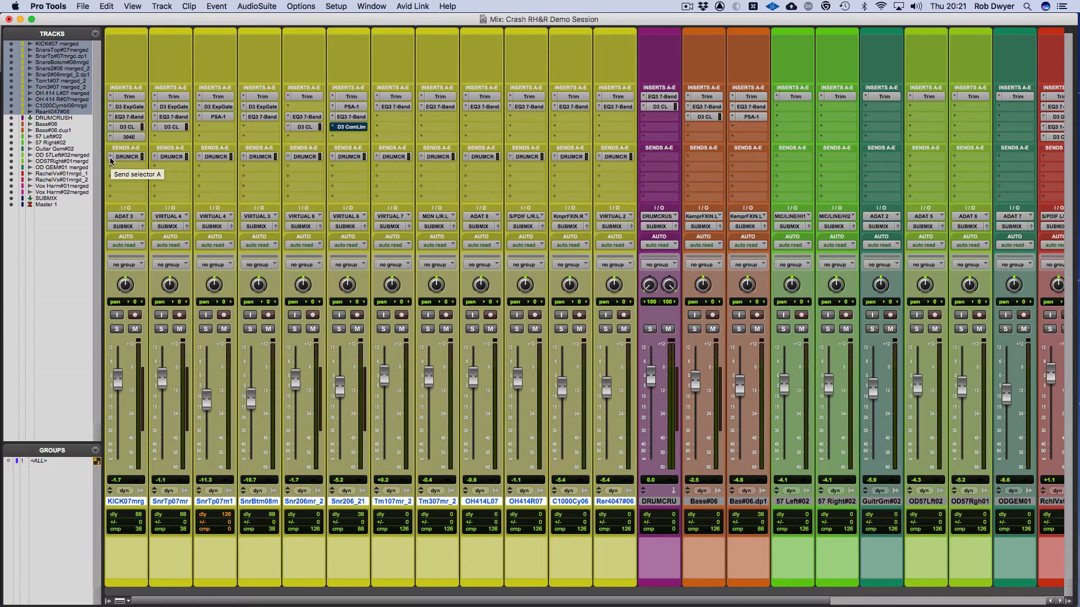
Step: Expand send A in the mixer to show its level, pan, mute and pre-fader controls on the channel strips
left_click(111, 161)
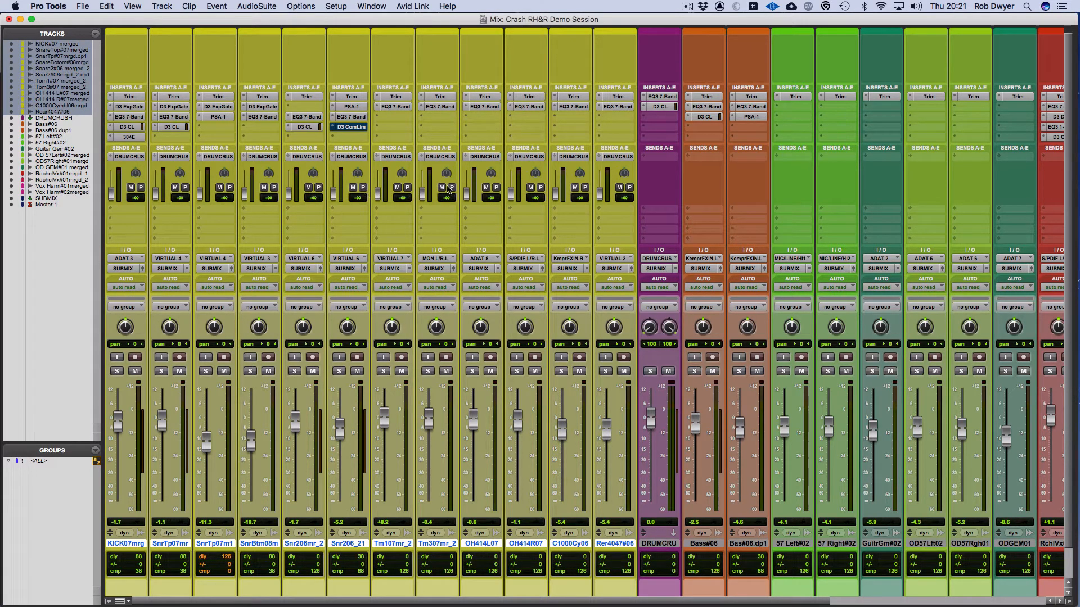
Step: Make send A pre-fader on all drum tracks and solo the DRUMCRUSH track
left_click(141, 188, "alt")
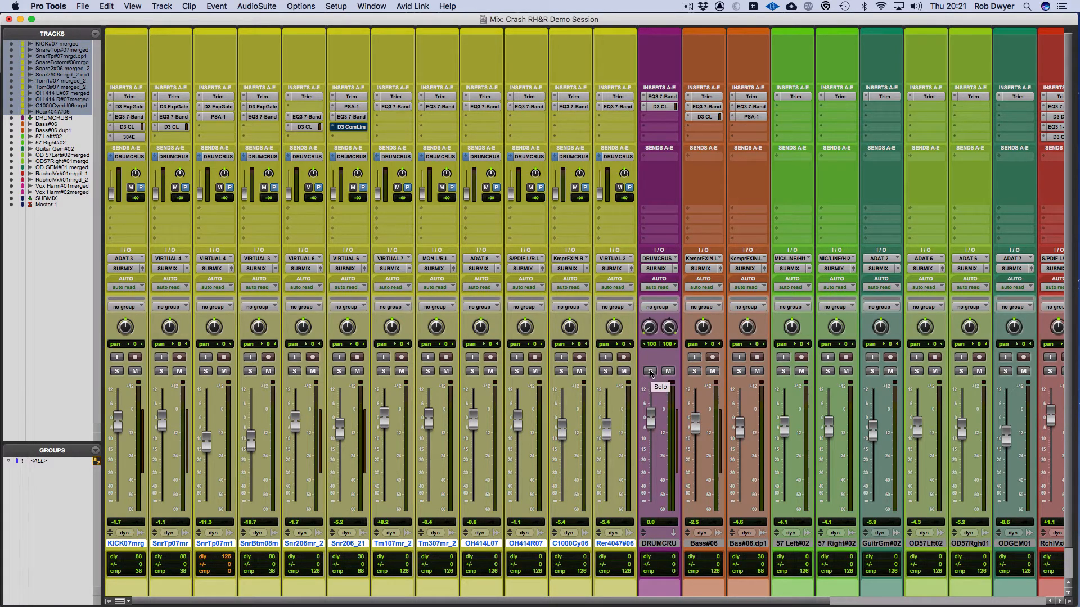
key("super+equal")
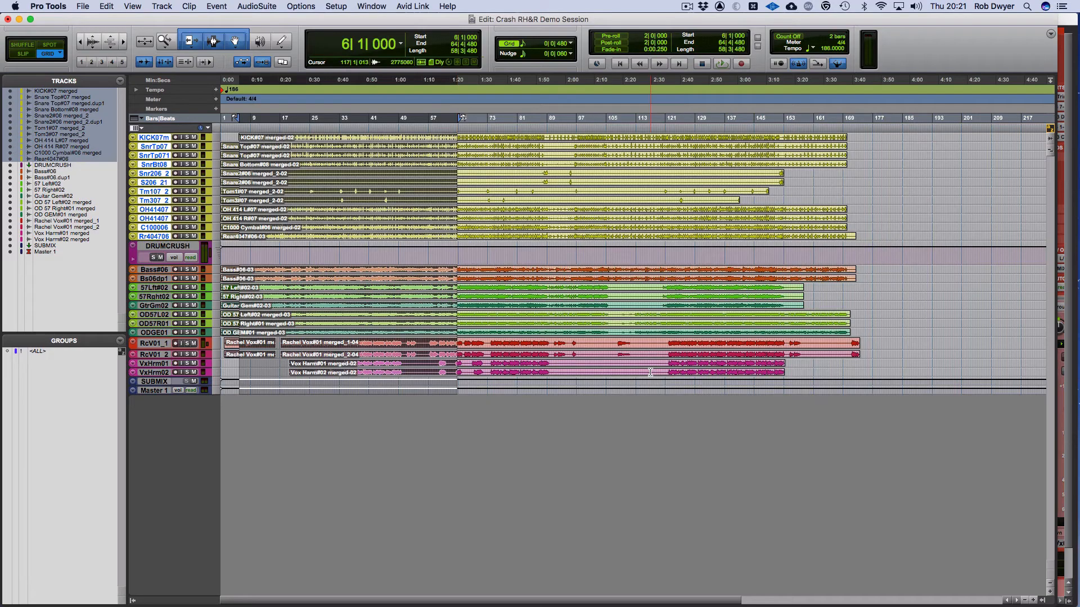
key("super+equal")
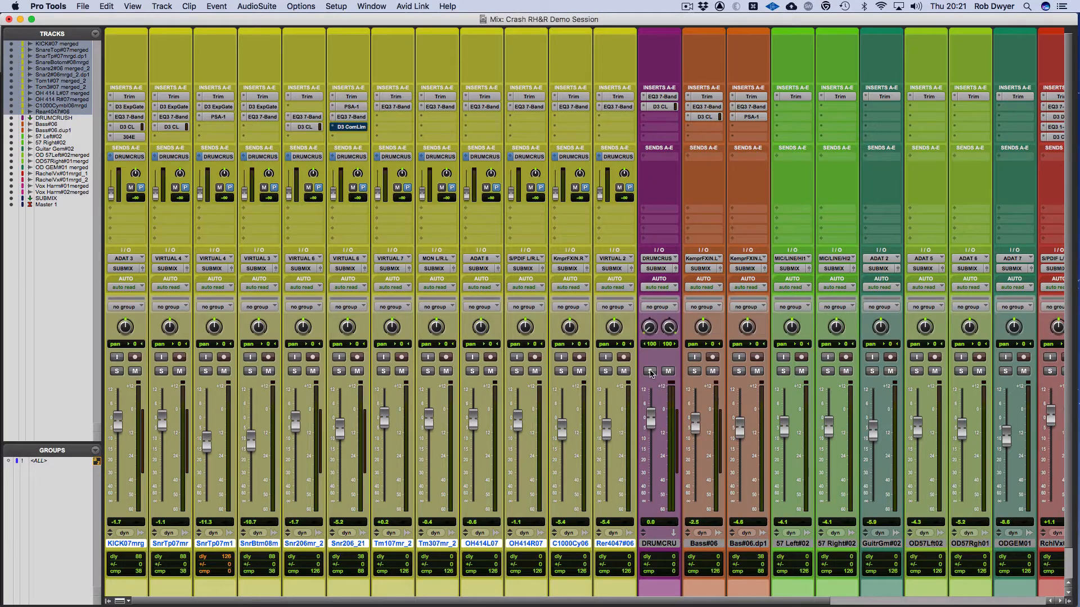
left_click(650, 372)
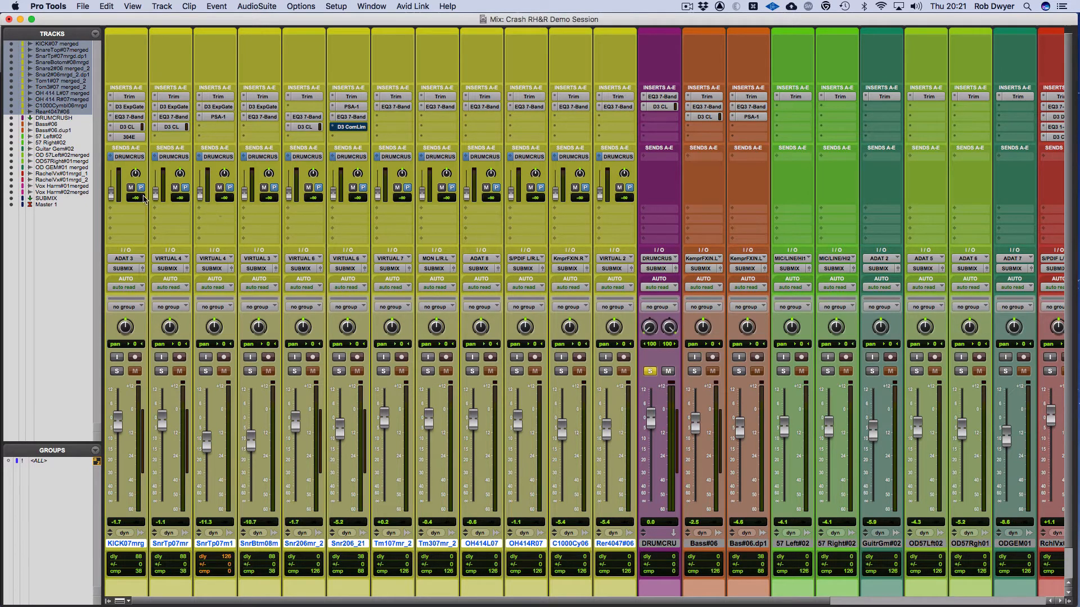
Step: Set DRUMCRUSH send levels: kick -20.3, snare tops -7.4 and -11.2, bottom -15.1, snare 2 pair -24.4 and -22.3, toms -8.7, overheads -4.8, C1000 -12.5, rear -11.2 dB
left_click_drag(112, 199, 333, 185)
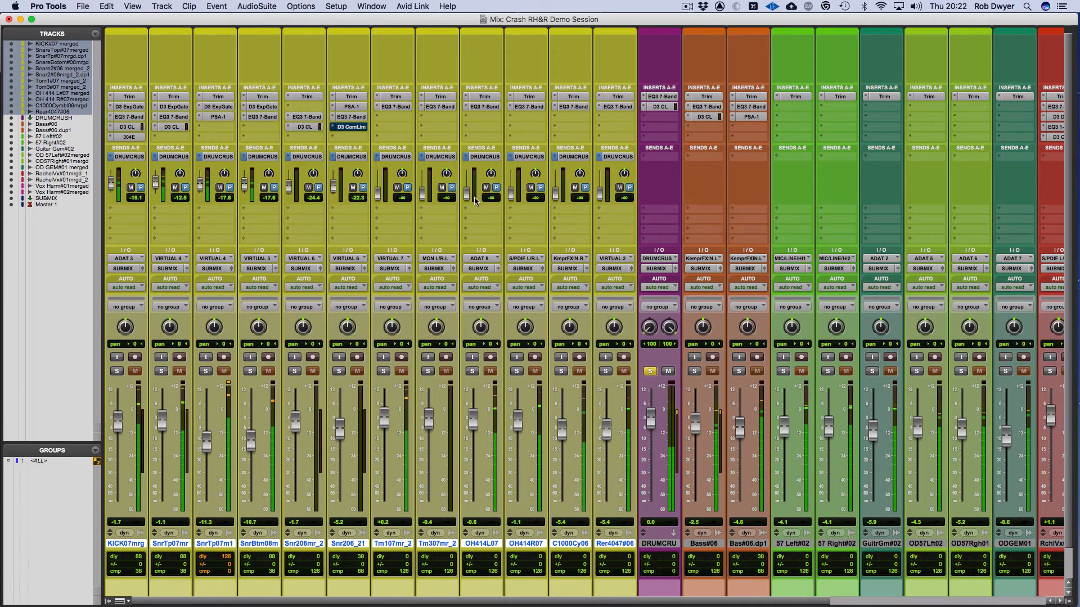
left_click_drag(470, 197, 602, 185)
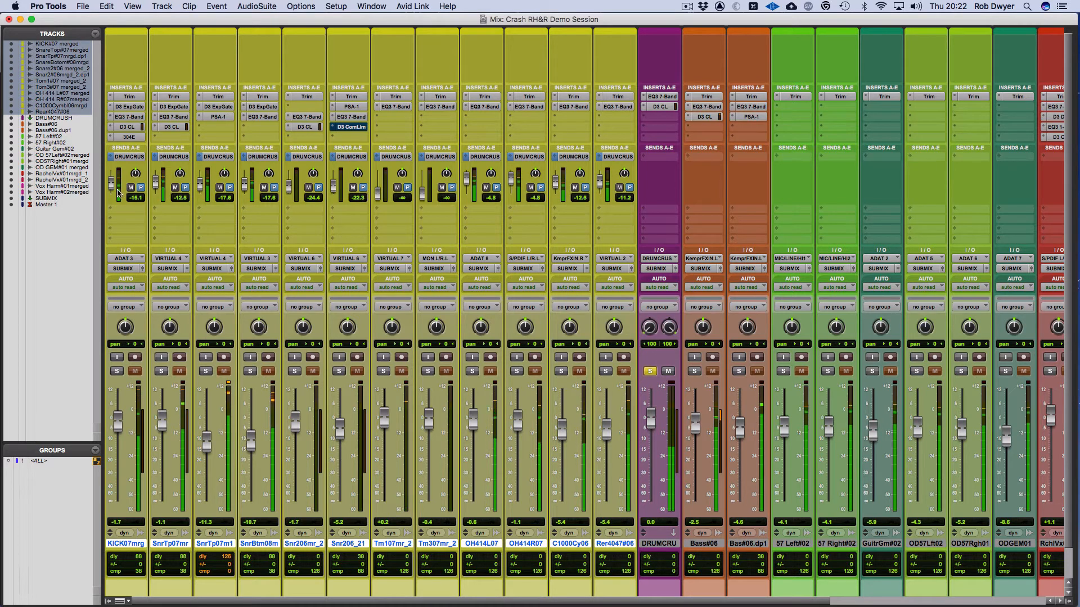
left_click_drag(113, 189, 245, 186)
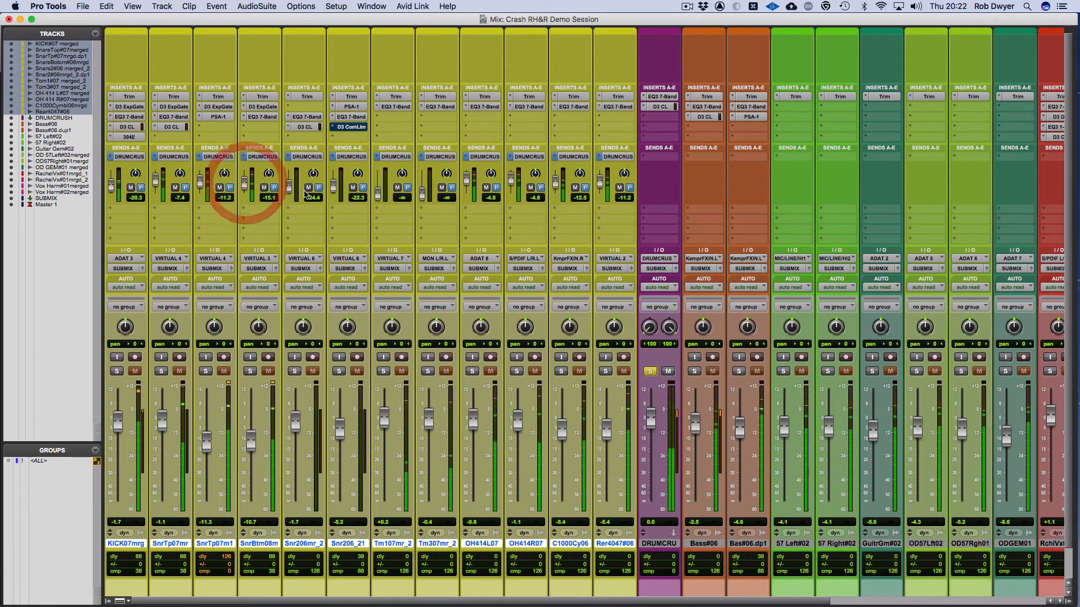
left_click_drag(423, 195, 386, 183)
left_click(427, 181)
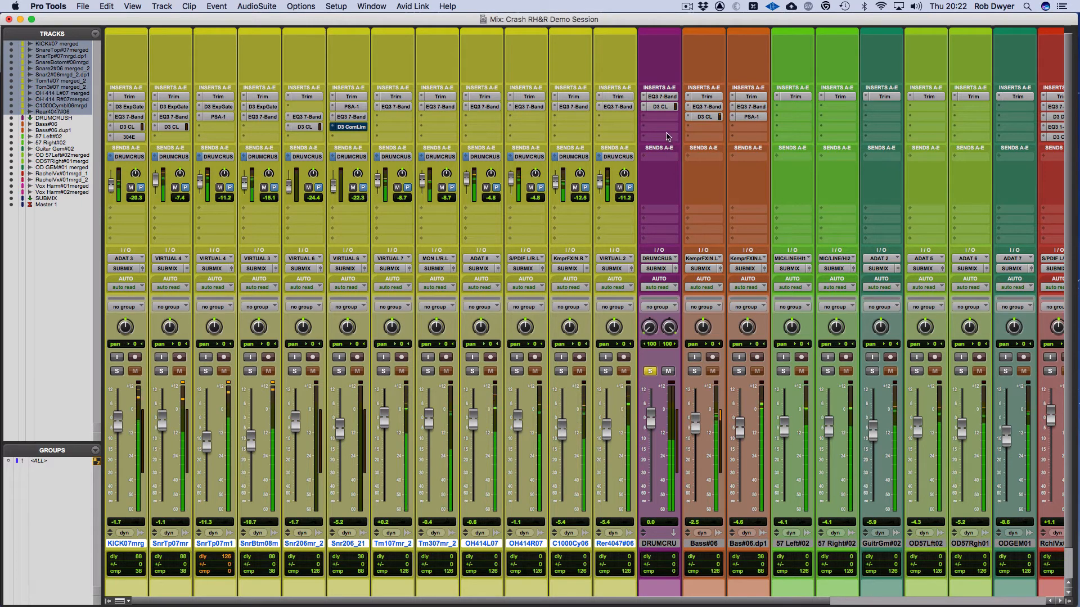
Step: Open DRUMCRUSH's compressor and EQ windows together, turn off the compressor window's target, and place it below the EQ without overlap
left_click(661, 108)
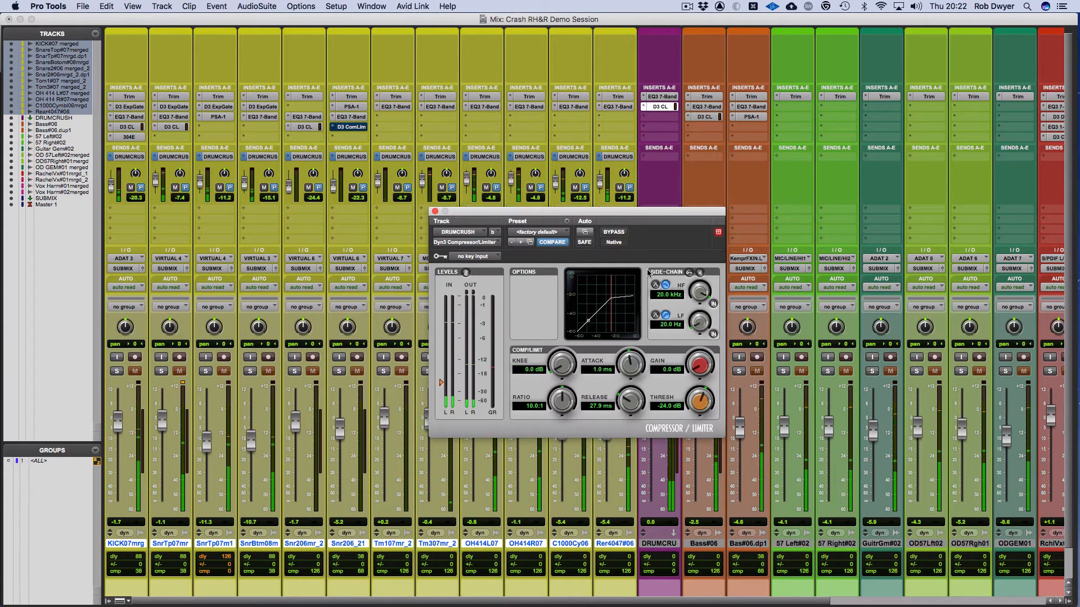
left_click_drag(655, 211, 498, 211)
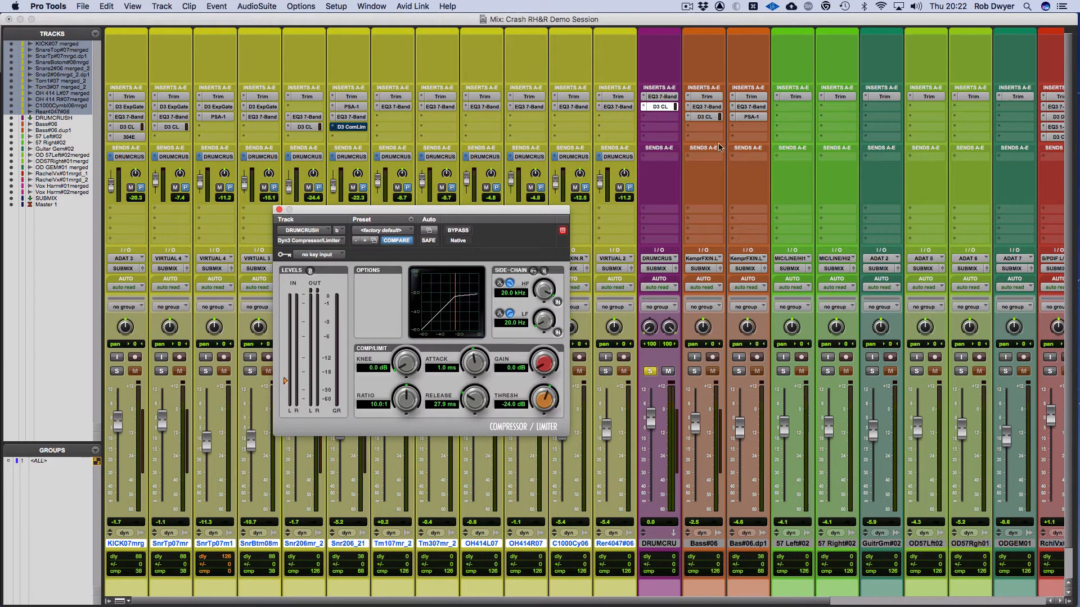
left_click(663, 96)
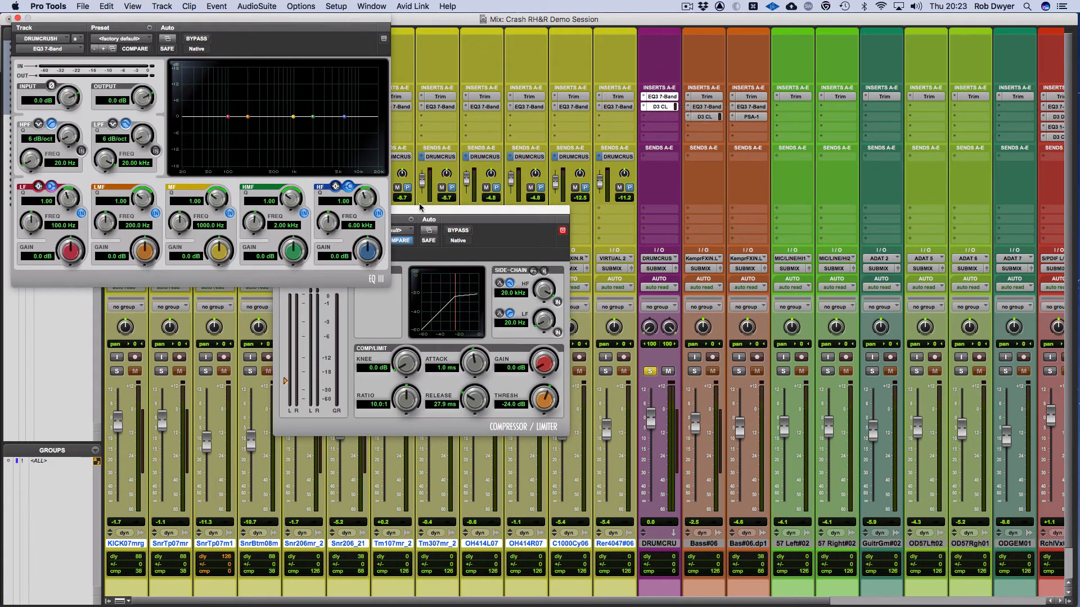
left_click_drag(420, 210, 550, 12)
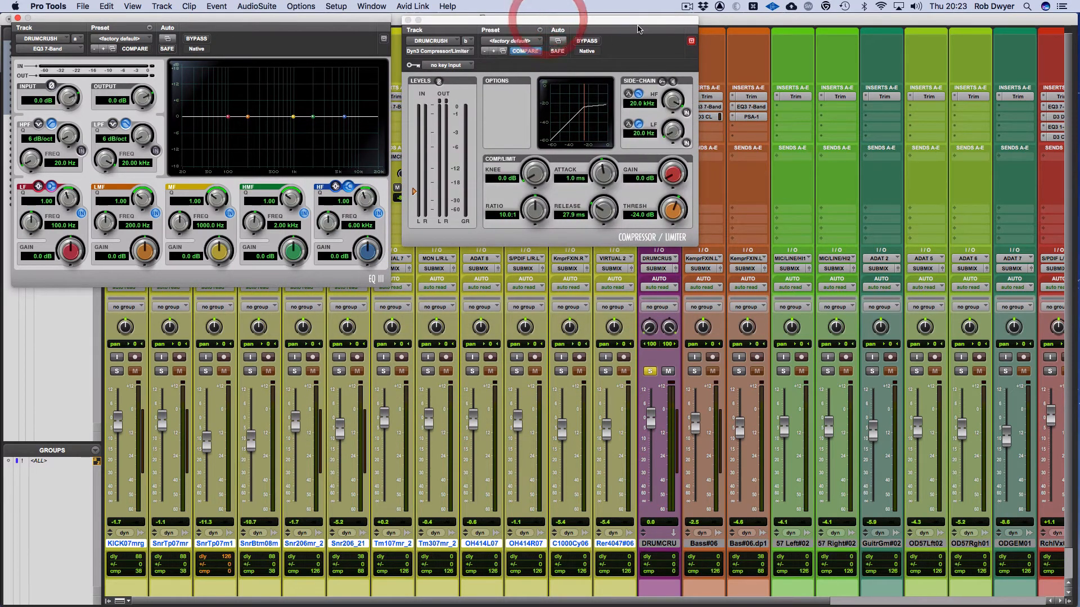
left_click(692, 41)
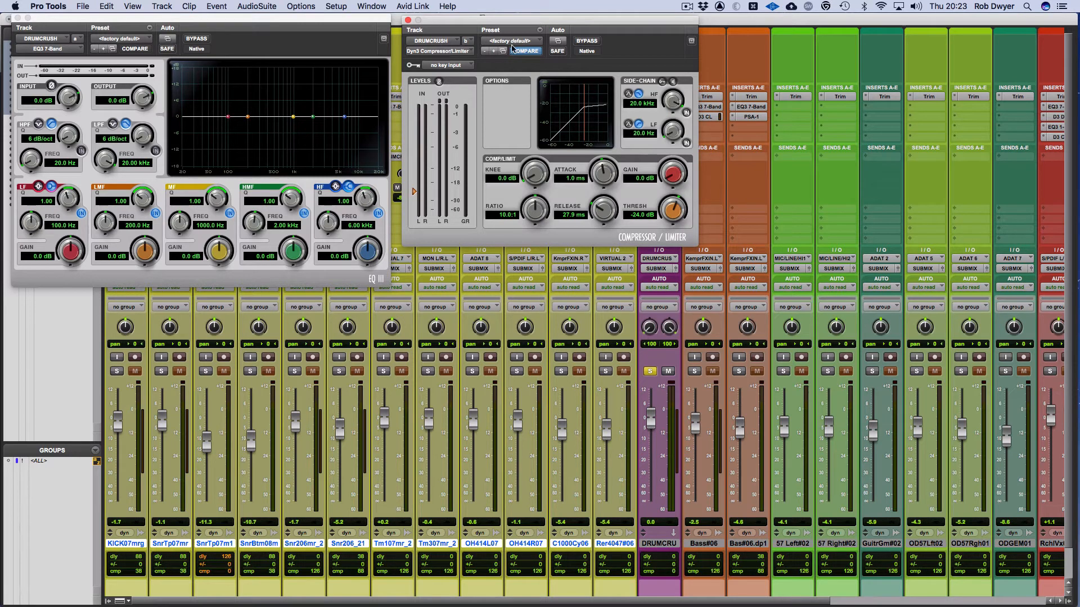
left_click_drag(485, 22, 402, 297)
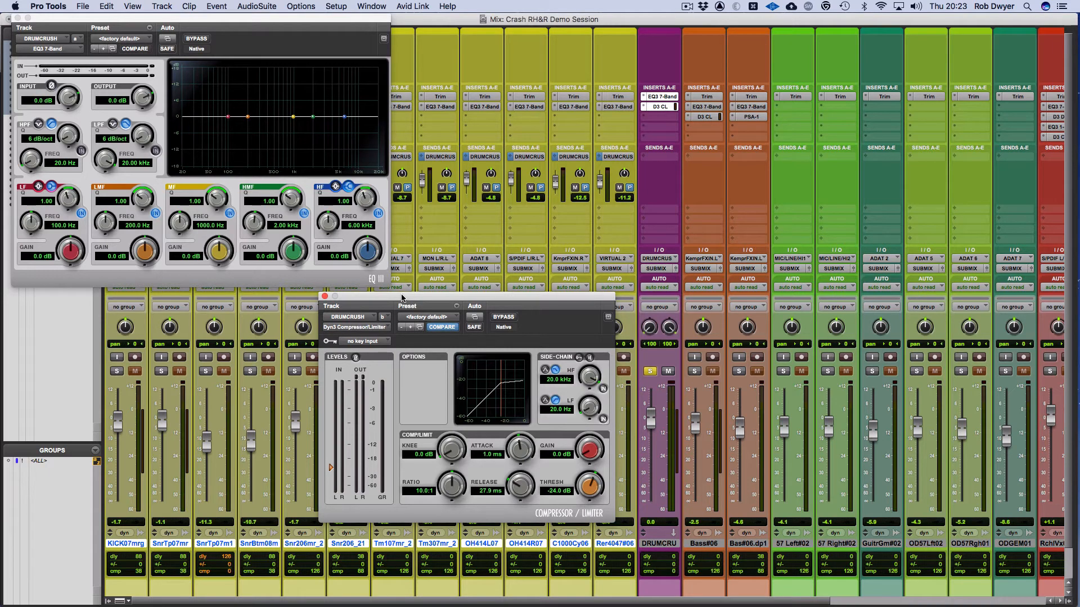
Step: During playback, set the DRUMCRUSH compressor's gain to 3.0 dB, threshold -21.8 dB, knee 13.1 dB, release 15.3 ms and attack 2.1 ms
key("space")
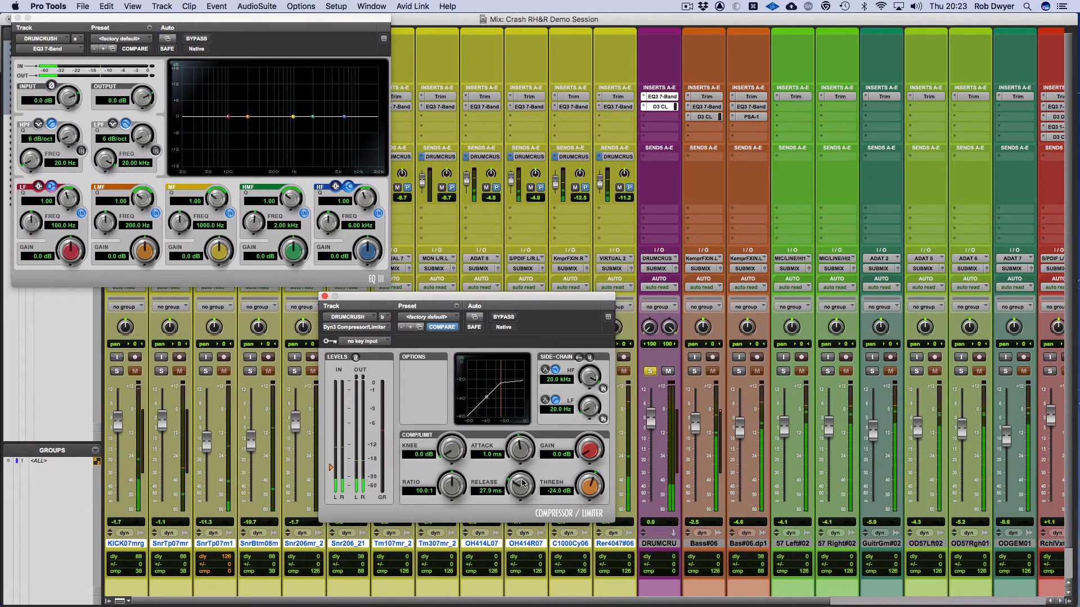
left_click_drag(583, 458, 586, 443)
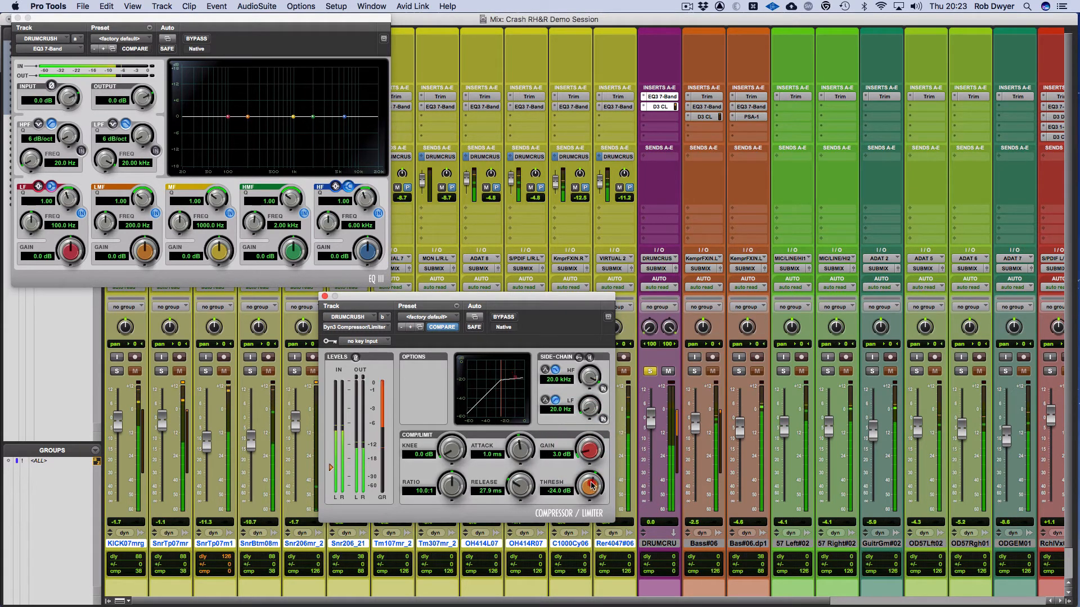
left_click_drag(590, 485, 593, 478)
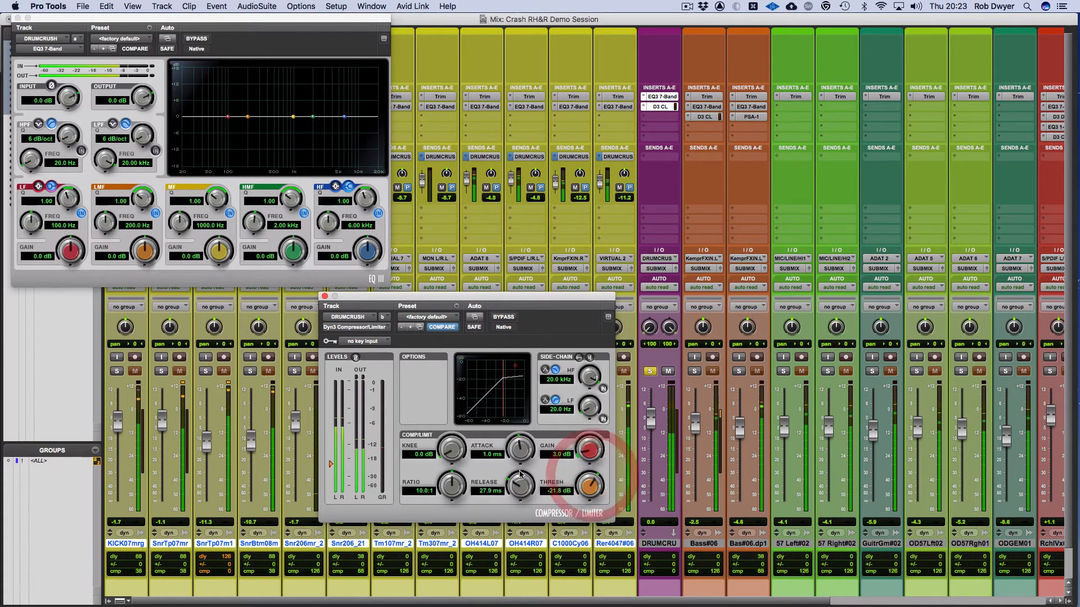
left_click_drag(452, 447, 460, 419)
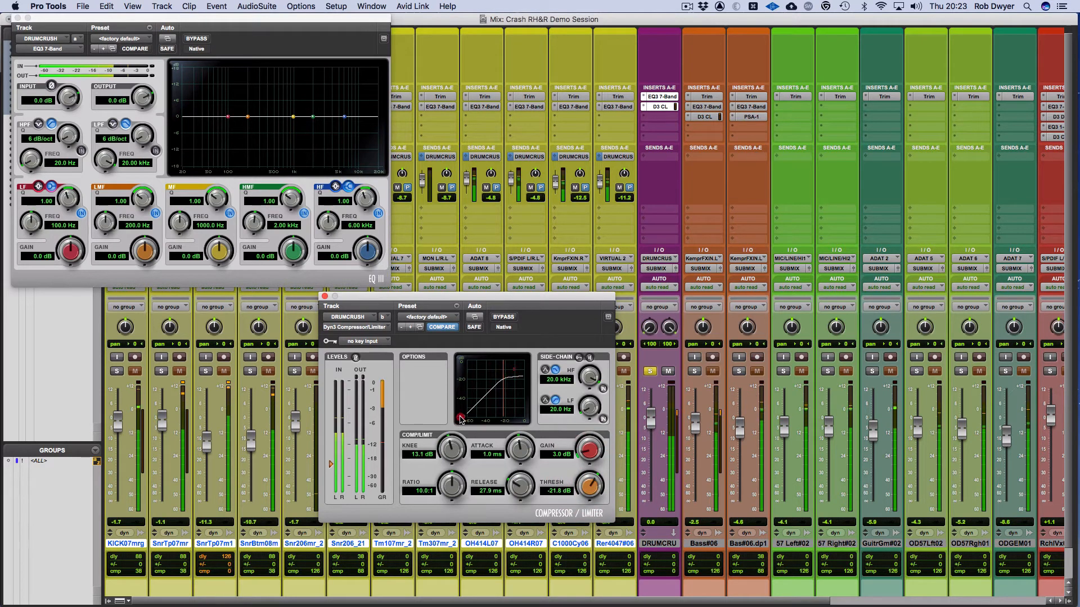
left_click_drag(523, 454, 513, 486)
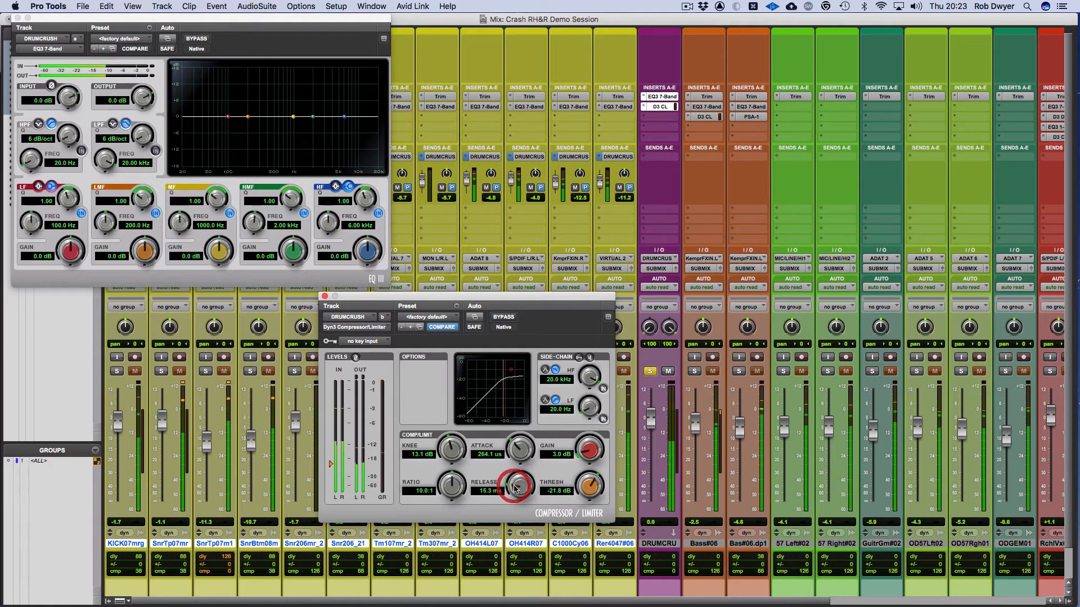
mouse_move(527, 449)
left_mouse_down()
mouse_move(521, 465)
mouse_move(518, 431)
left_mouse_up()
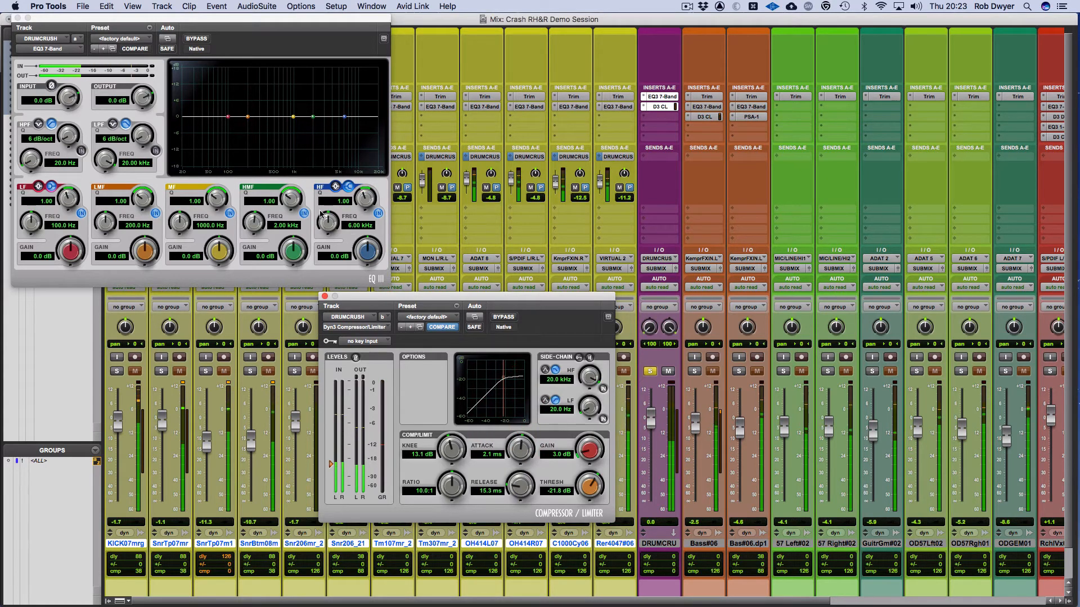
Step: Enable the high-pass filter in the DRUMCRUSH EQ and set its frequency to 70.4 Hz
left_click(82, 151)
left_click(82, 150)
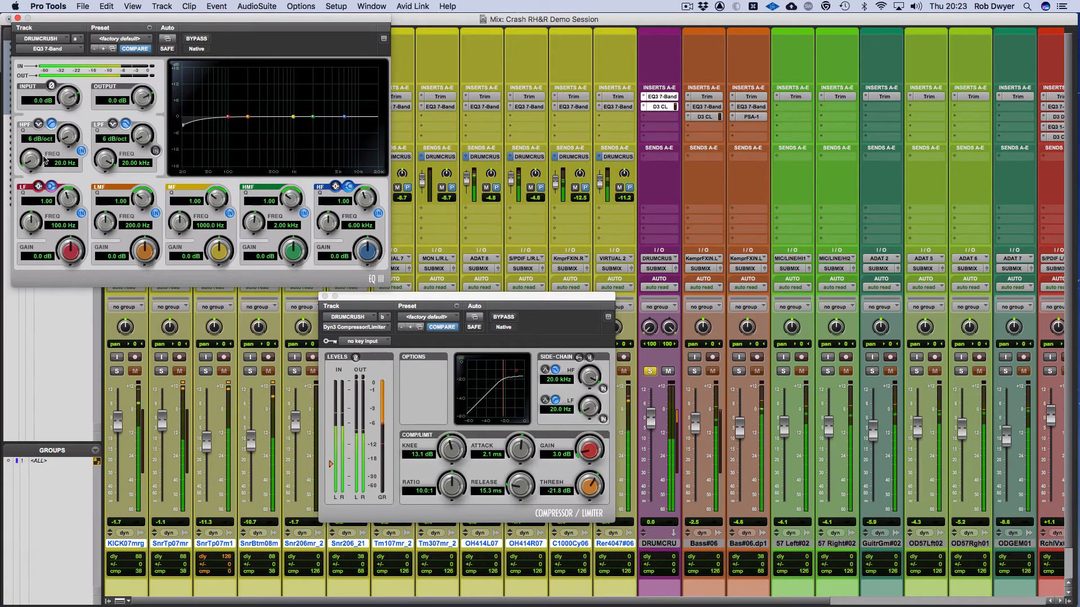
left_click_drag(31, 162, 29, 131)
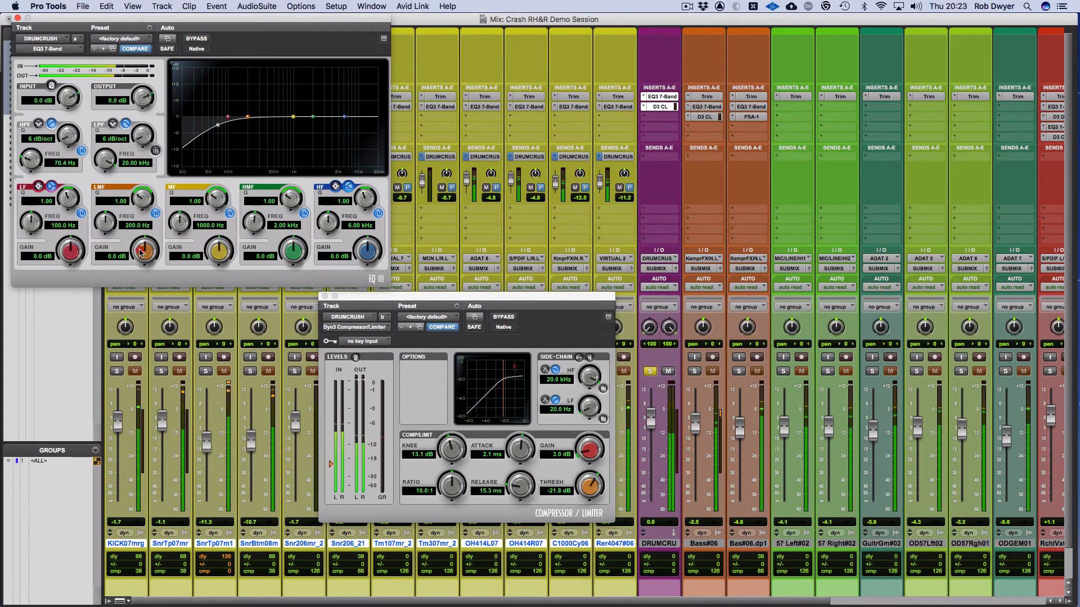
Step: Cut the EQ's low-mid band by 5.7 dB at 321.5 Hz with a Q of 2.69
left_click_drag(105, 223, 144, 185)
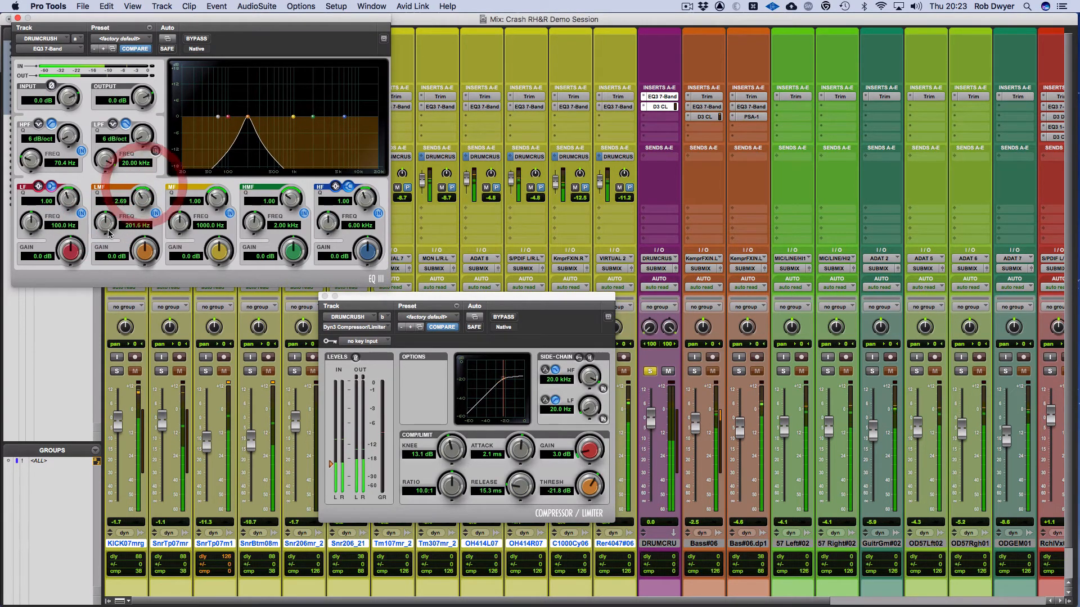
left_click_drag(108, 232, 116, 212)
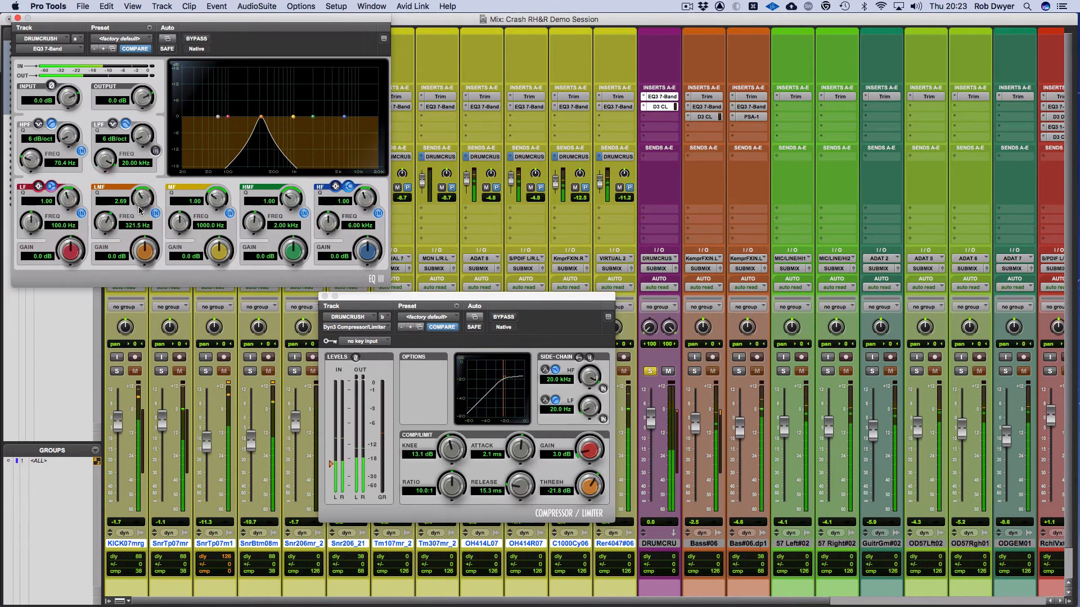
mouse_move(142, 251)
left_mouse_down()
mouse_move(138, 274)
mouse_move(143, 243)
left_mouse_up()
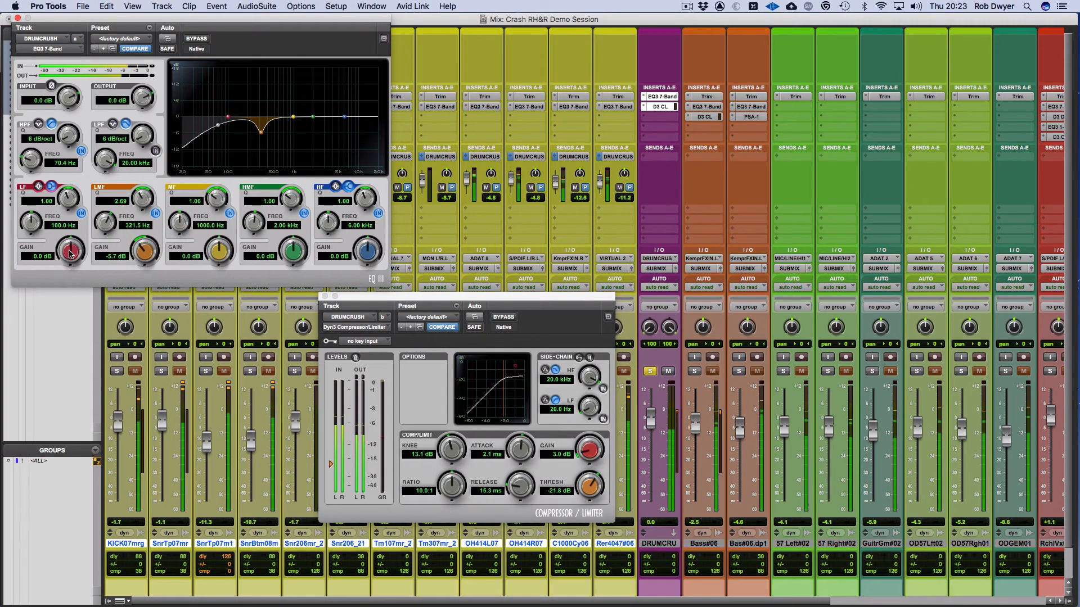
Step: Boost the EQ's low-frequency band at 100 Hz by 2.0 dB and close both DRUMCRUSH plug-in windows
left_click_drag(70, 254, 76, 241)
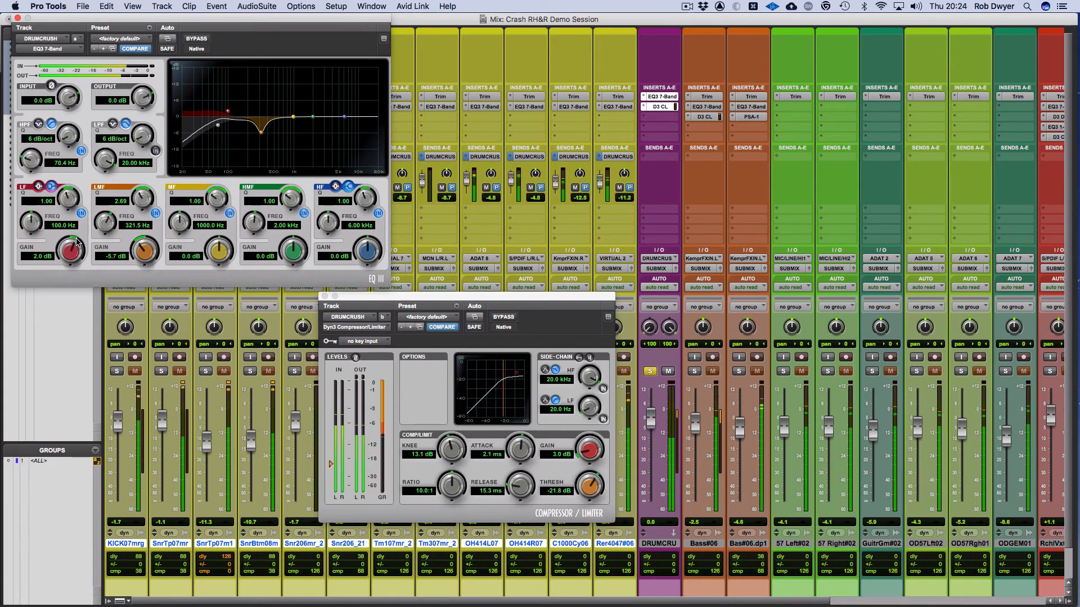
left_click(18, 18)
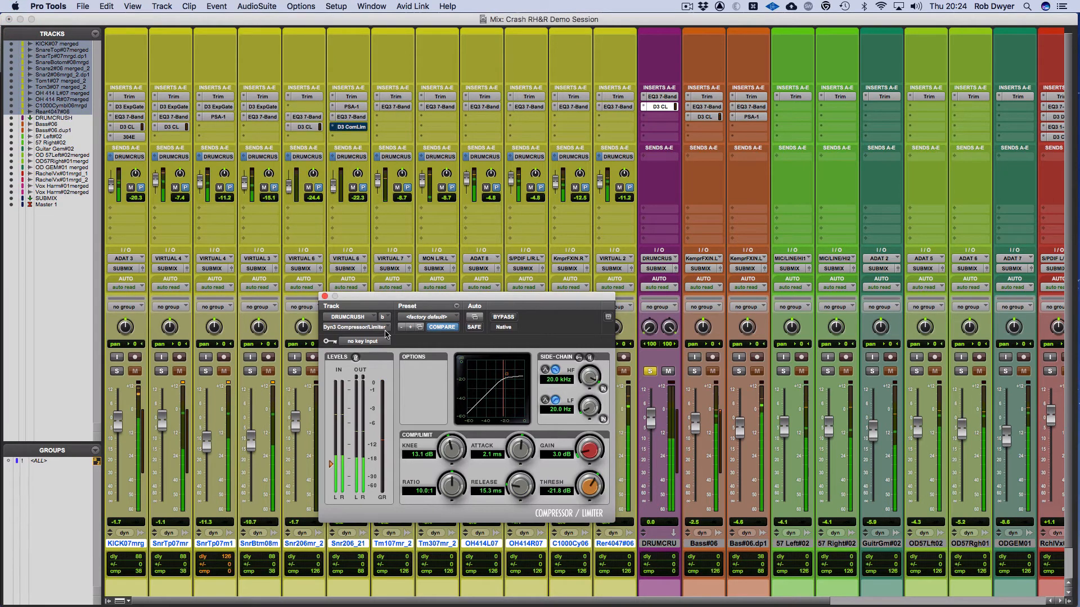
left_click(325, 296)
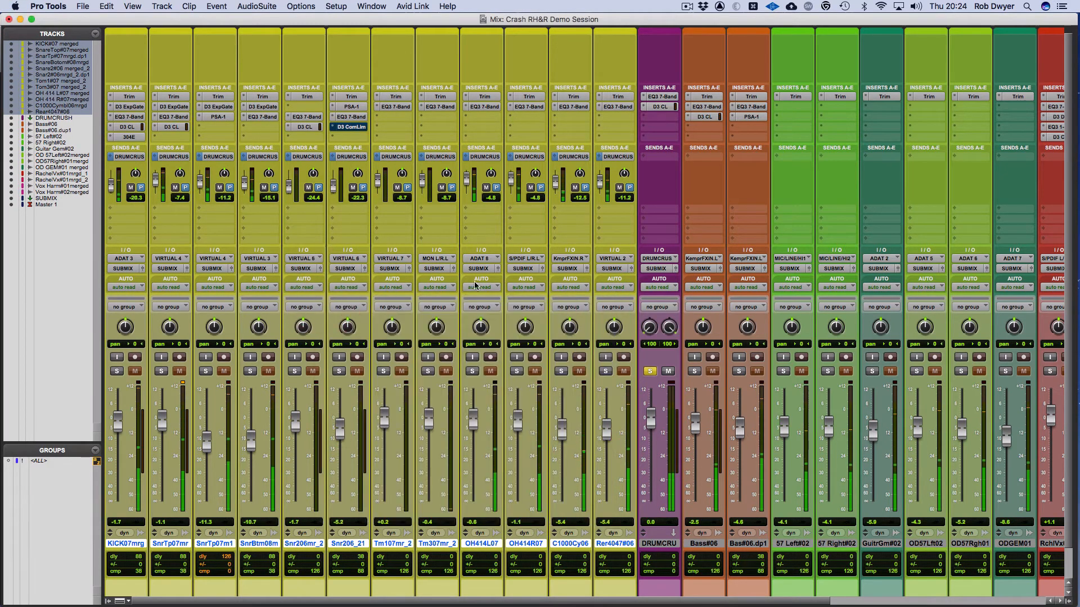
Step: Solo all drum tracks, pull the DRUMCRUSH fader fully down, and raise it to about -9.1 dB during playback
left_click(604, 371, "alt+shift")
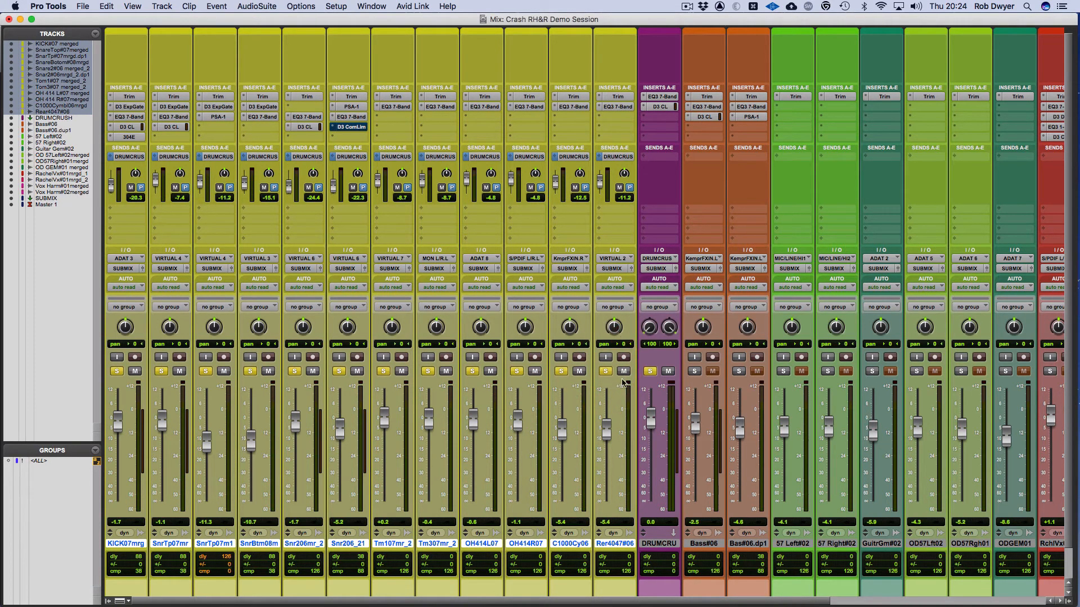
left_click_drag(650, 418, 653, 543)
key("space")
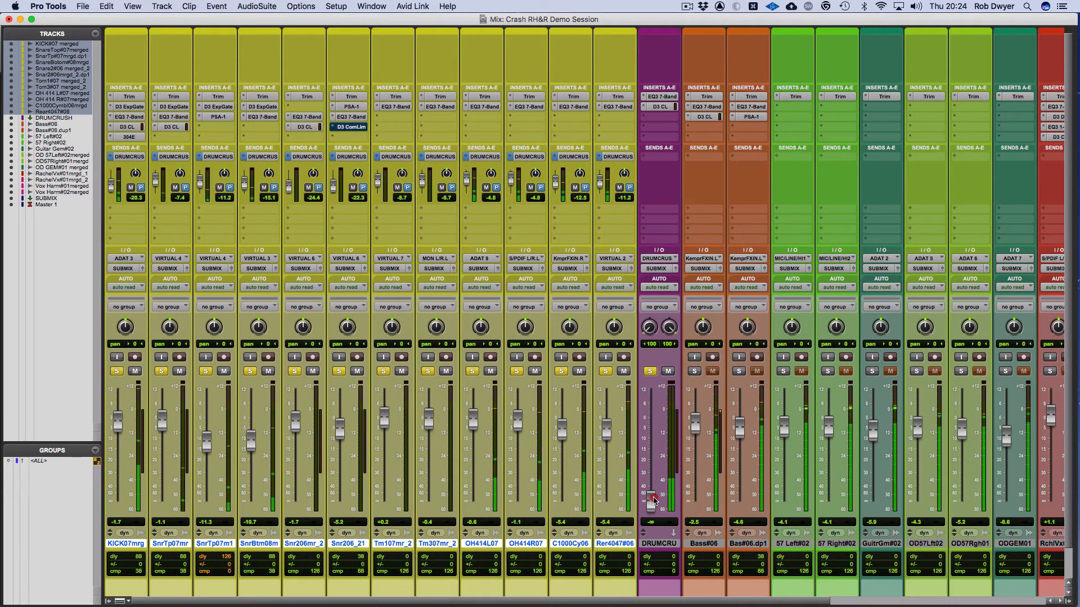
left_click_drag(654, 500, 651, 437)
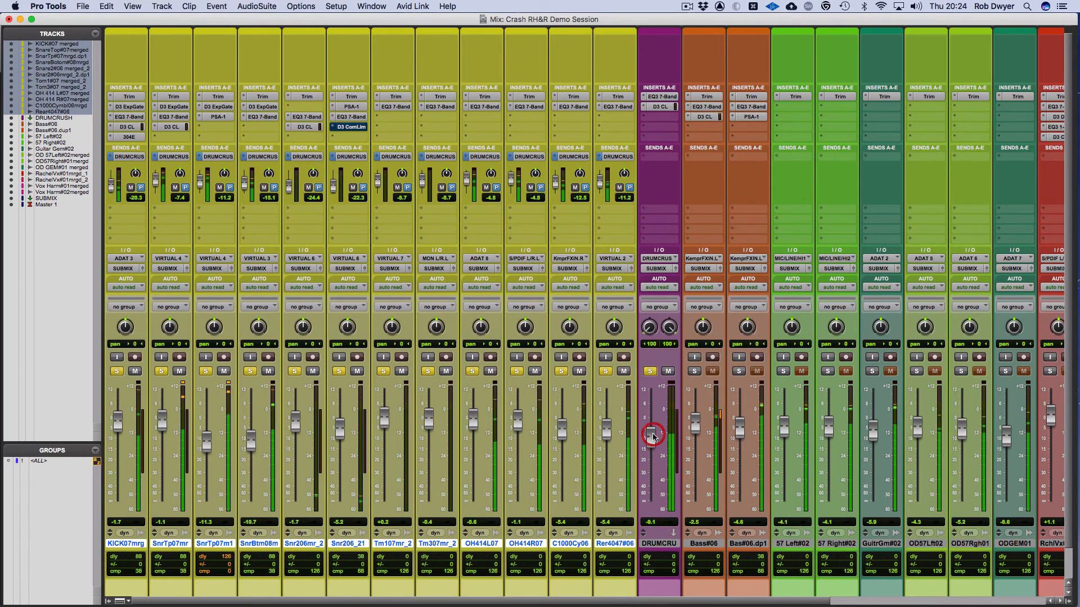
Step: Mute and unmute DRUMCRUSH repeatedly during playback to compare the drums with and without parallel compression
left_click(667, 372)
left_click(667, 371)
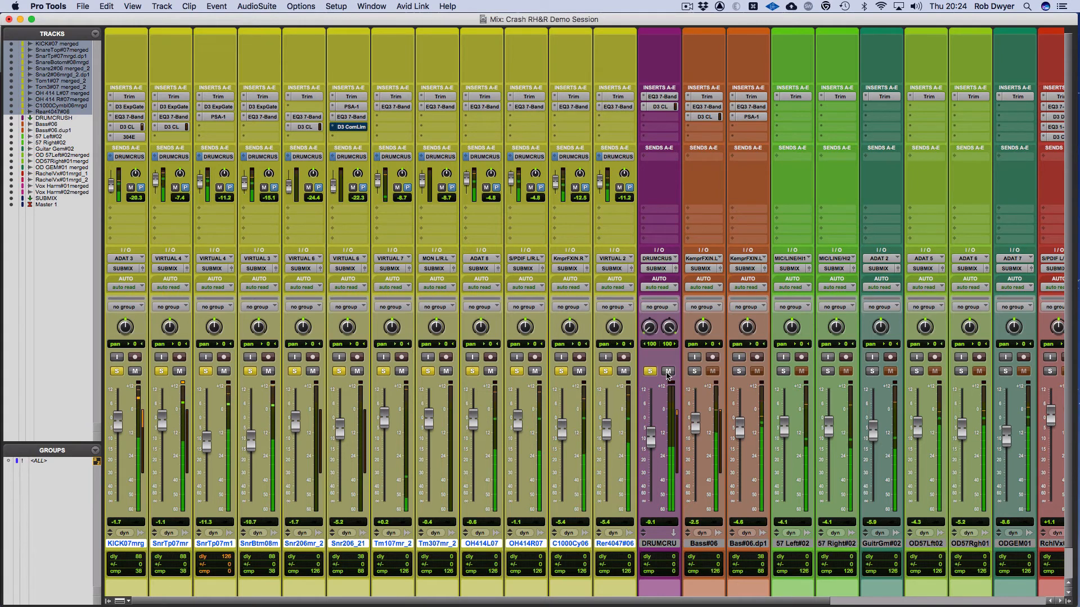
left_click(667, 372)
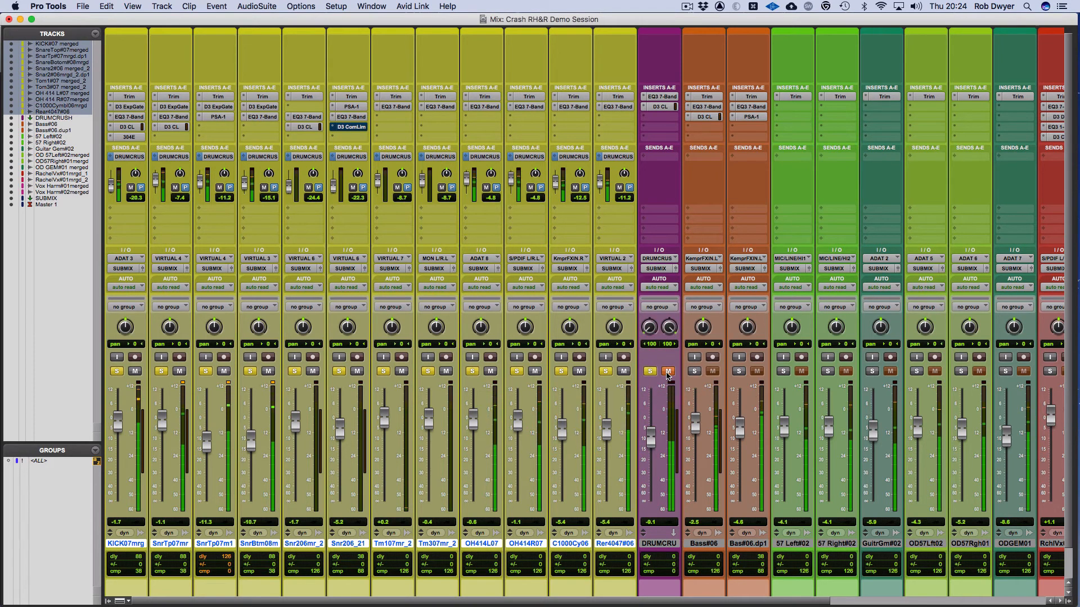
left_click(667, 372)
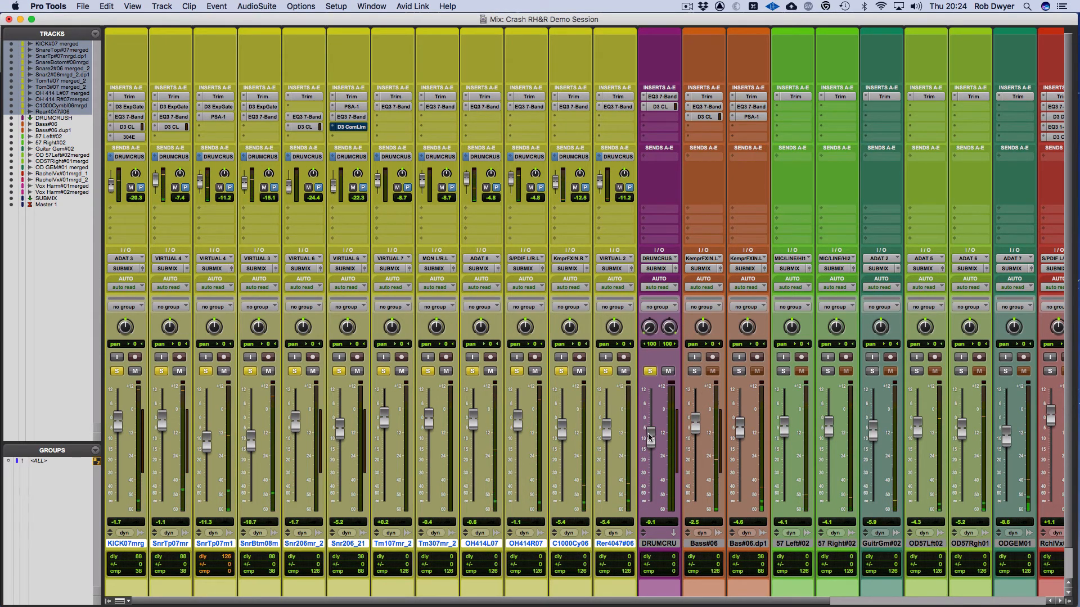
Step: Raise the DRUMCRUSH fader to about -6.8 dB and lower the Tom 1 track's send to -12.5 dB
left_click_drag(650, 438, 651, 432)
left_click_drag(379, 187, 379, 190)
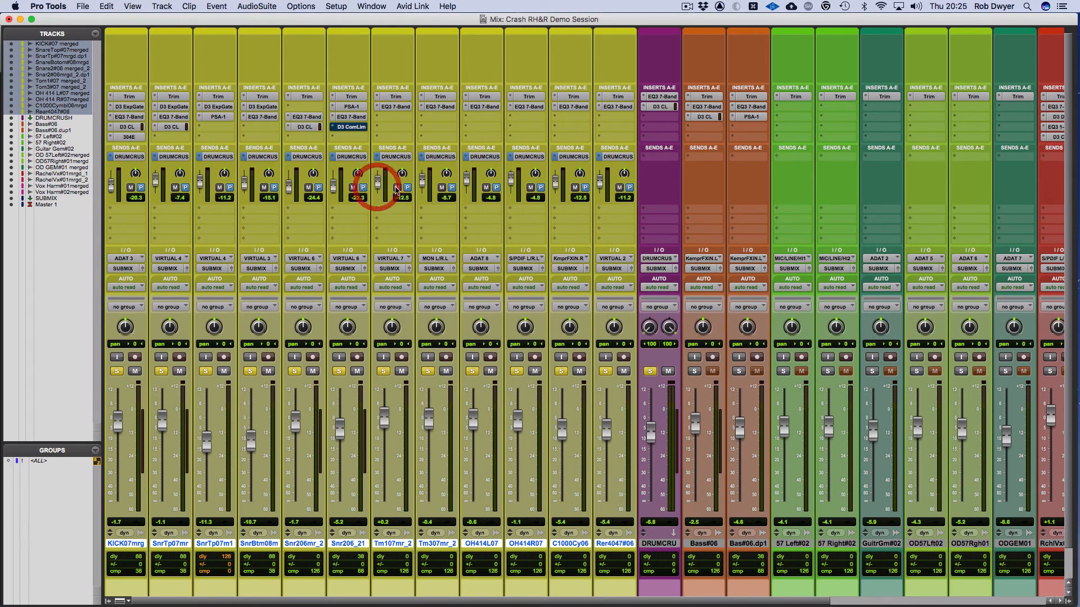
Step: Lower the Tom 3 track's DRUMCRUSH send to -11.2 dB and toggle DRUMCRUSH's mute during playback to compare the drums with and without it
left_click(424, 184)
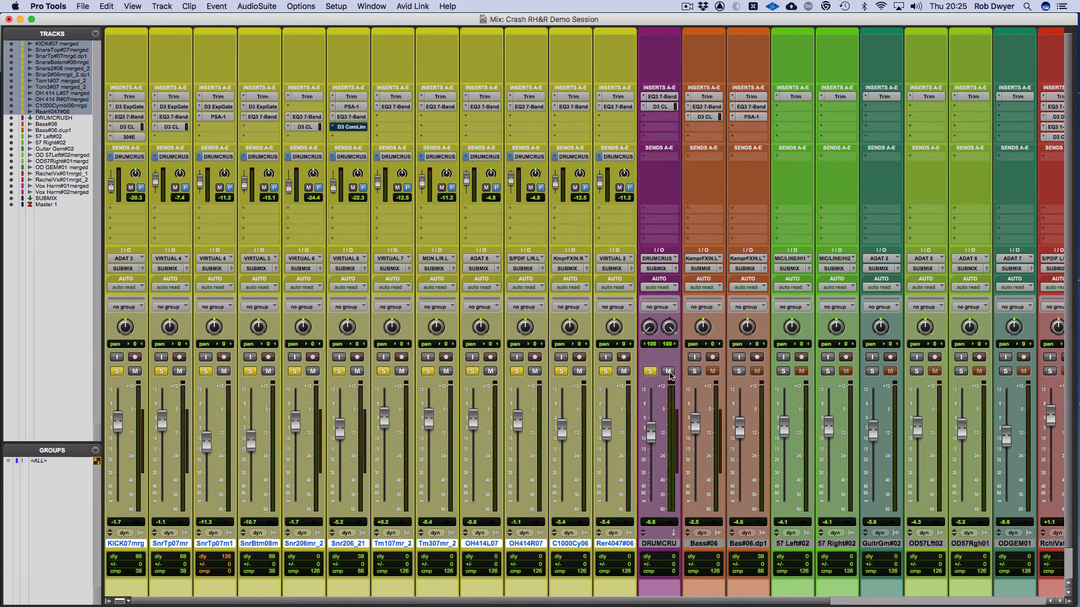
key("space")
left_click(668, 372)
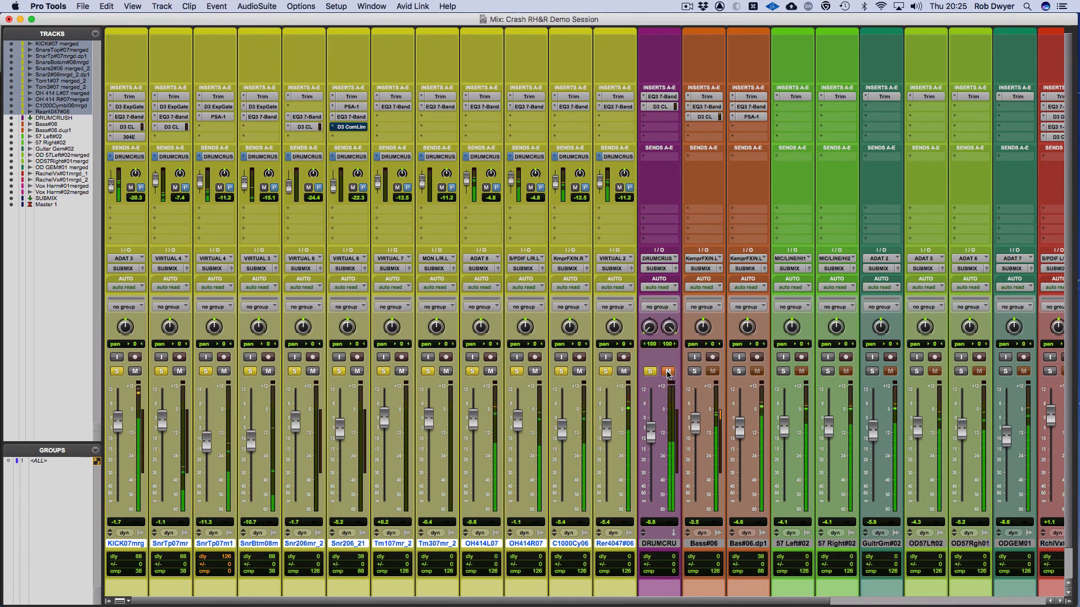
left_click(668, 372)
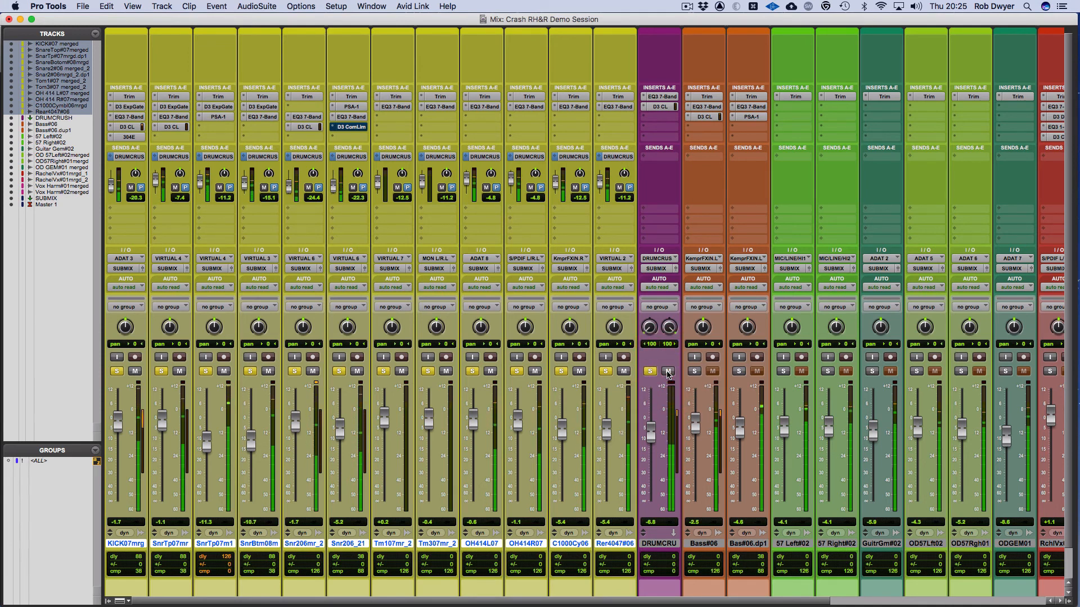
left_click(668, 372)
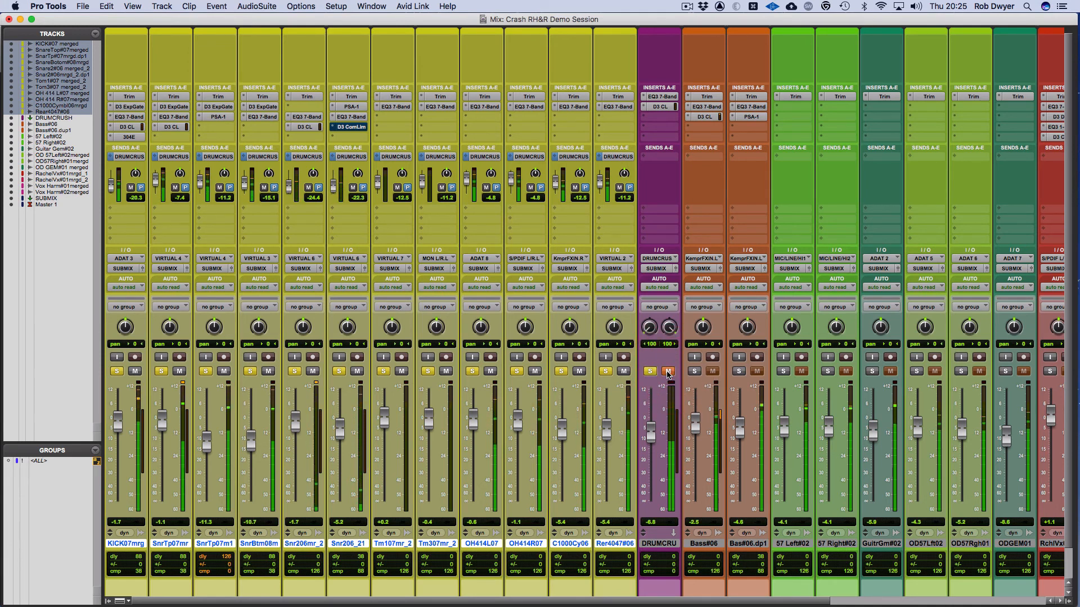
left_click(668, 371)
left_click(668, 372)
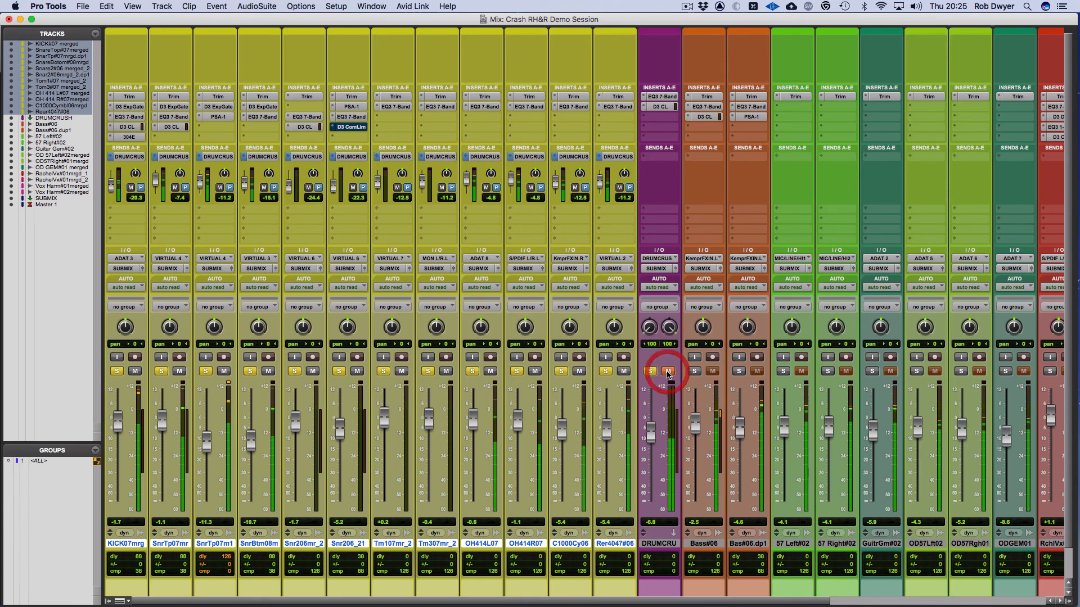
left_click(668, 371)
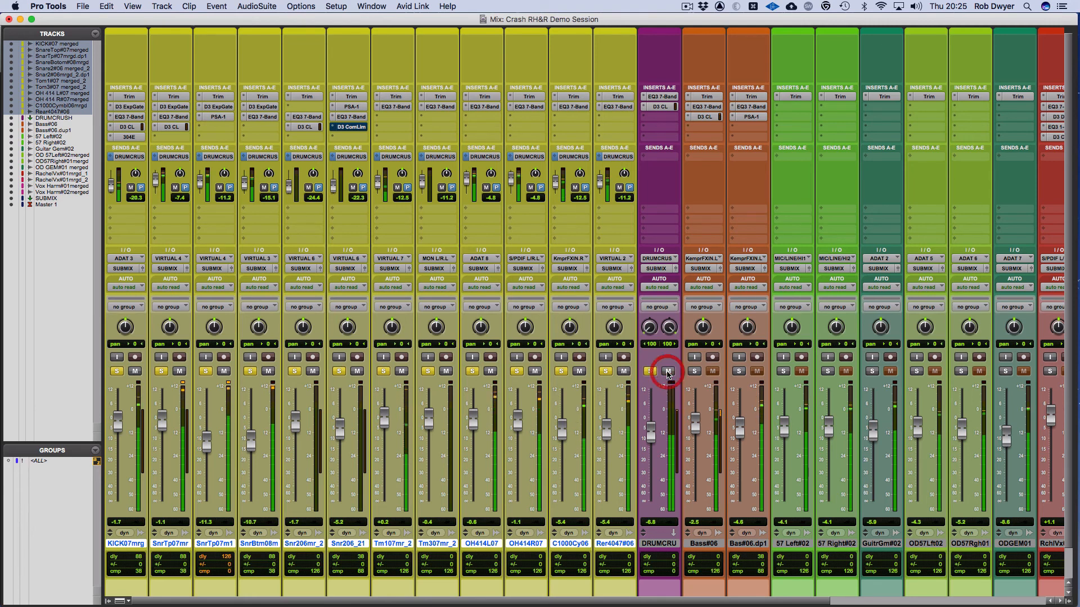
Step: Raise the DRUMCRUSH fader to about -5.9 dB during playback and mute and unmute the aux to check the blend
left_click_drag(648, 424, 649, 421)
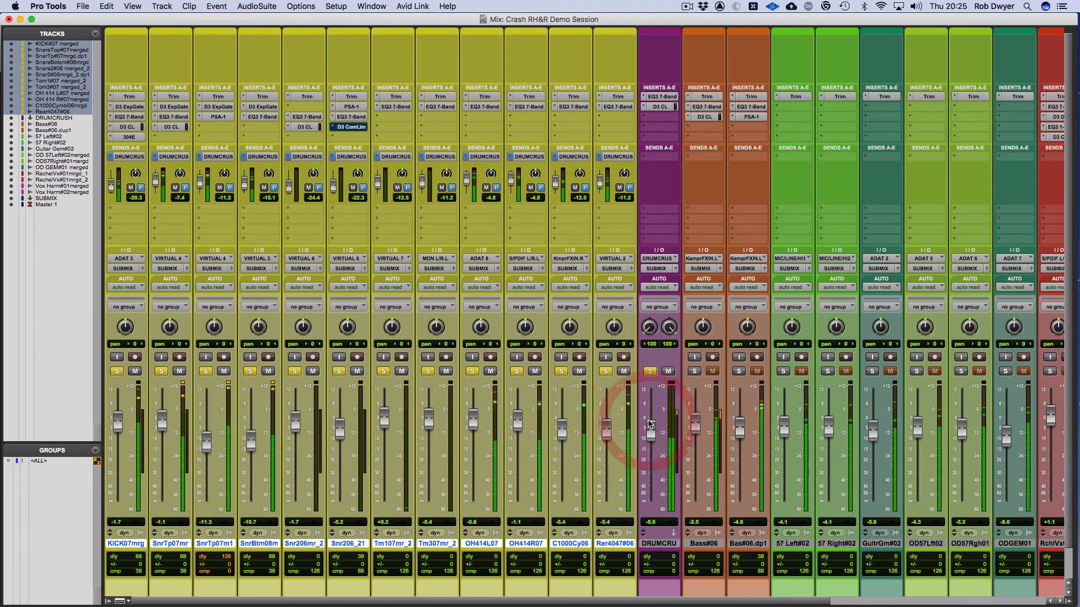
left_click(667, 373)
left_click(667, 371)
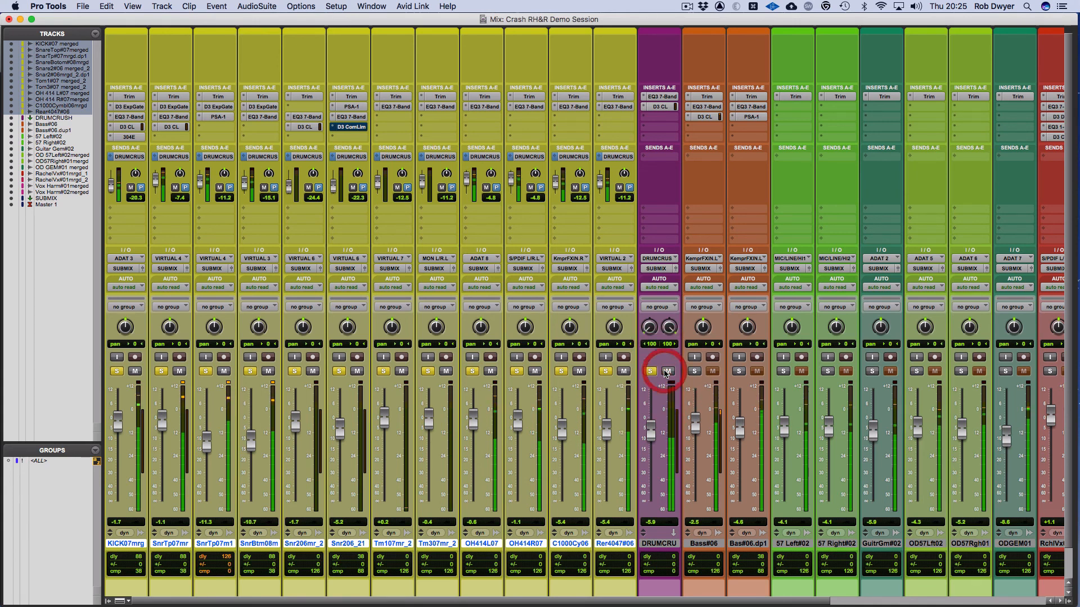